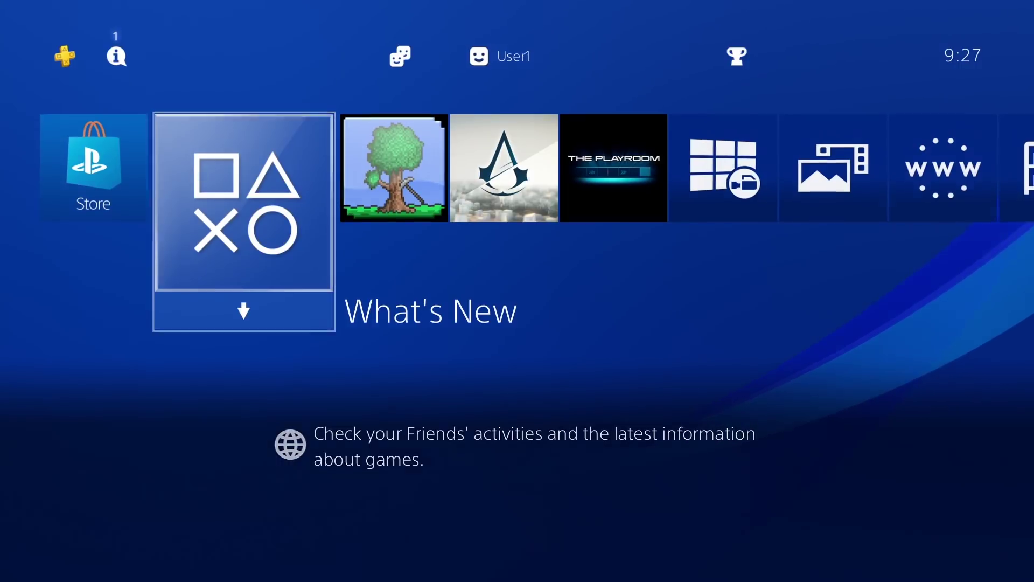
# Step: Open Settings from the Settings icon on the home screen's function bar
pyautogui.press('Up')
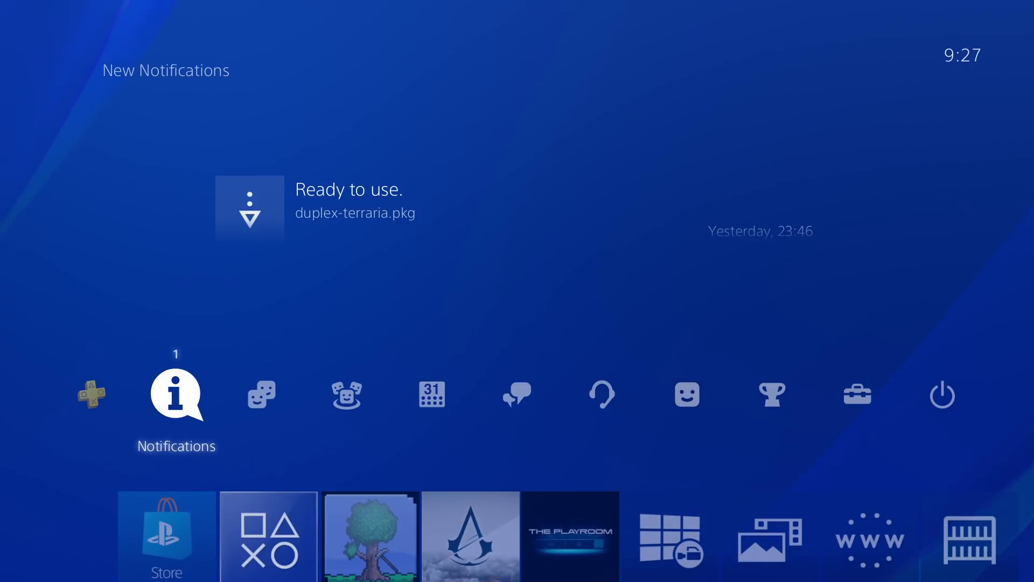
pyautogui.press('Down')
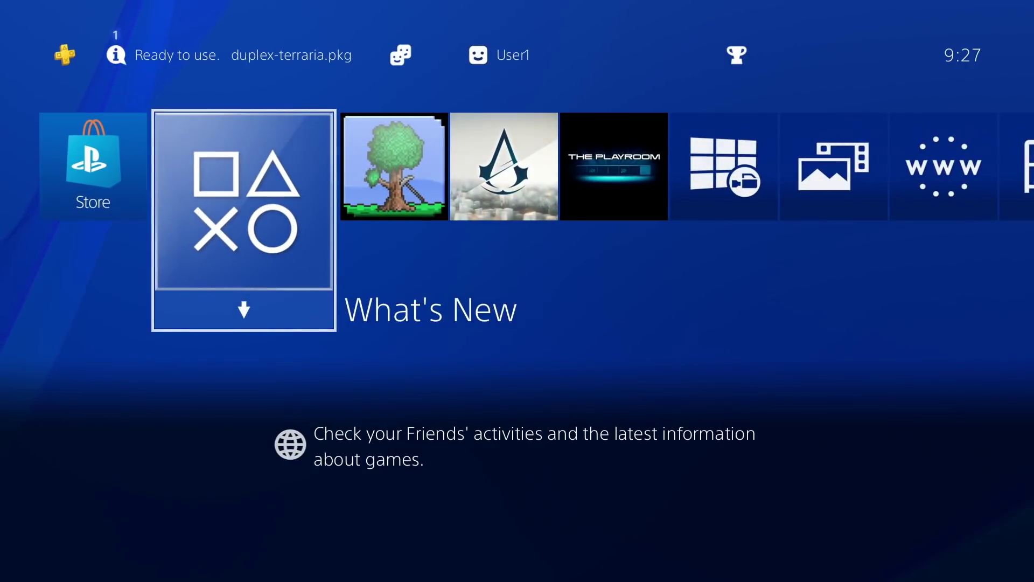
pyautogui.press('Up')
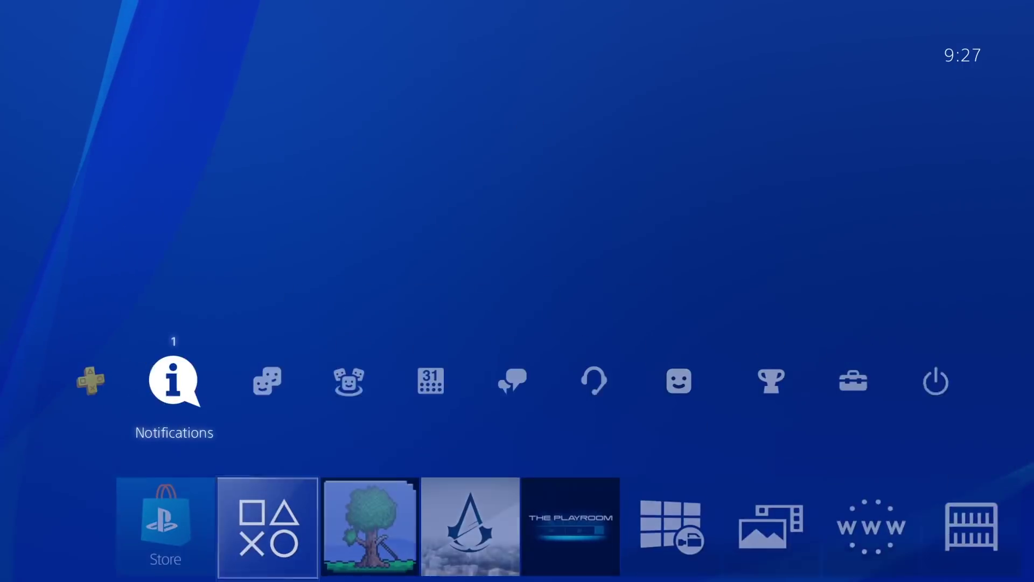
pyautogui.press('Right')
pyautogui.press('Right')
pyautogui.press('Right')
pyautogui.press('Right')
pyautogui.press('Right')
pyautogui.press('Right')
pyautogui.press('Right')
pyautogui.press('Right')
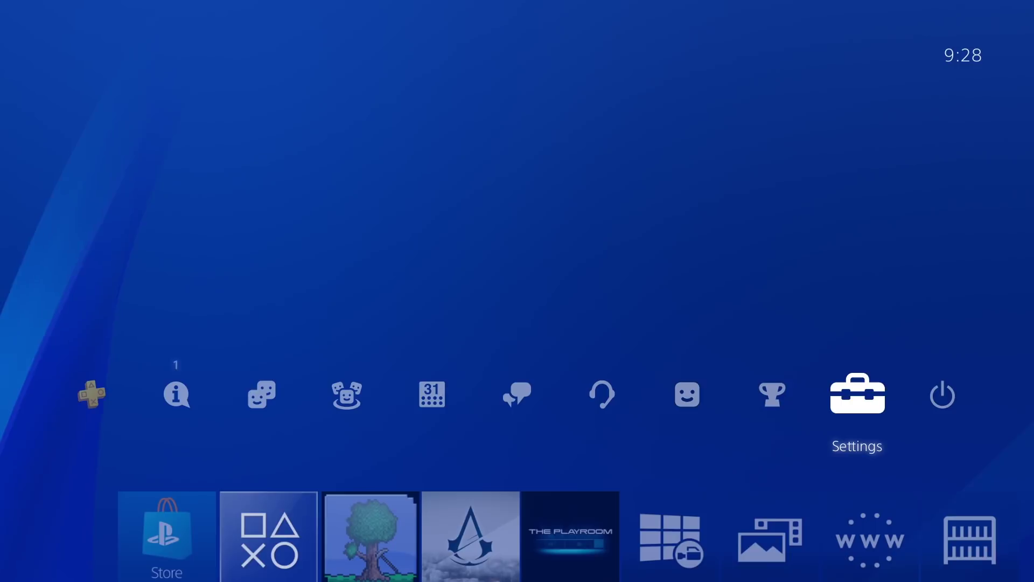
pyautogui.press('Return')
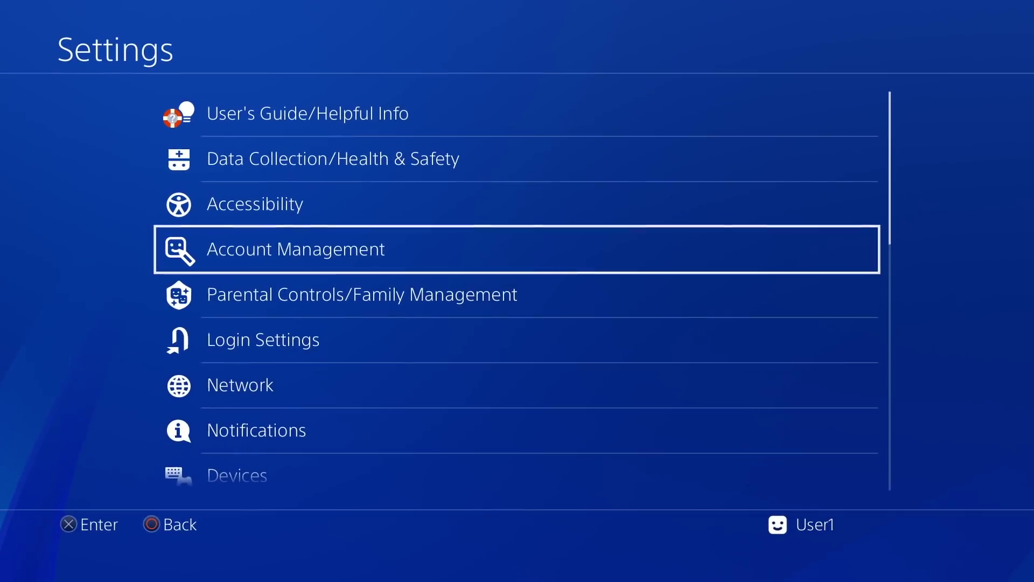
# Step: Open the Network category in Settings
pyautogui.press('Up')
pyautogui.press('Up')
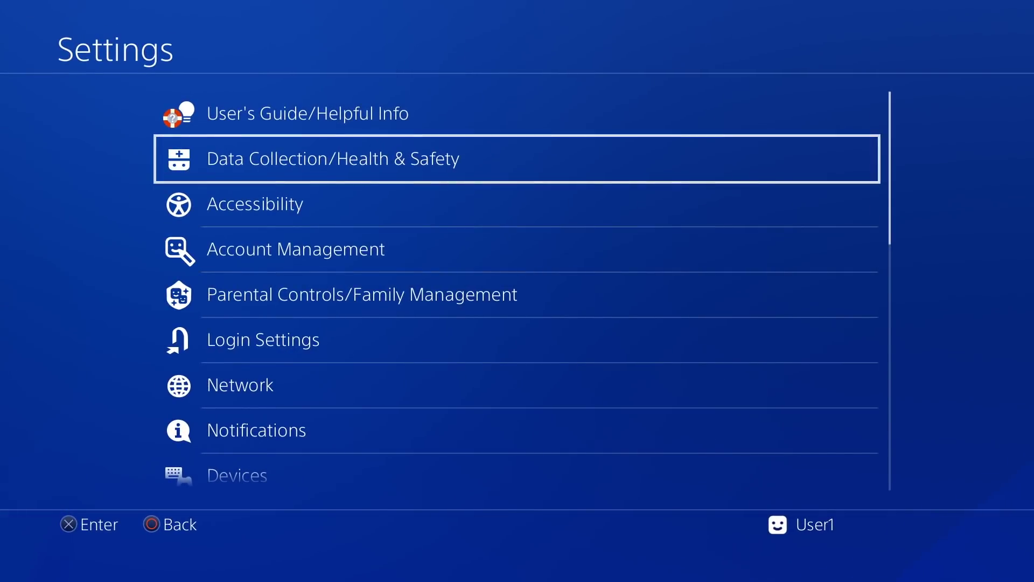
pyautogui.press('Down')
pyautogui.press('Down')
pyautogui.press('Down')
pyautogui.press('Down')
pyautogui.press('Down')
pyautogui.press('Down')
pyautogui.press('Down')
pyautogui.press('Down')
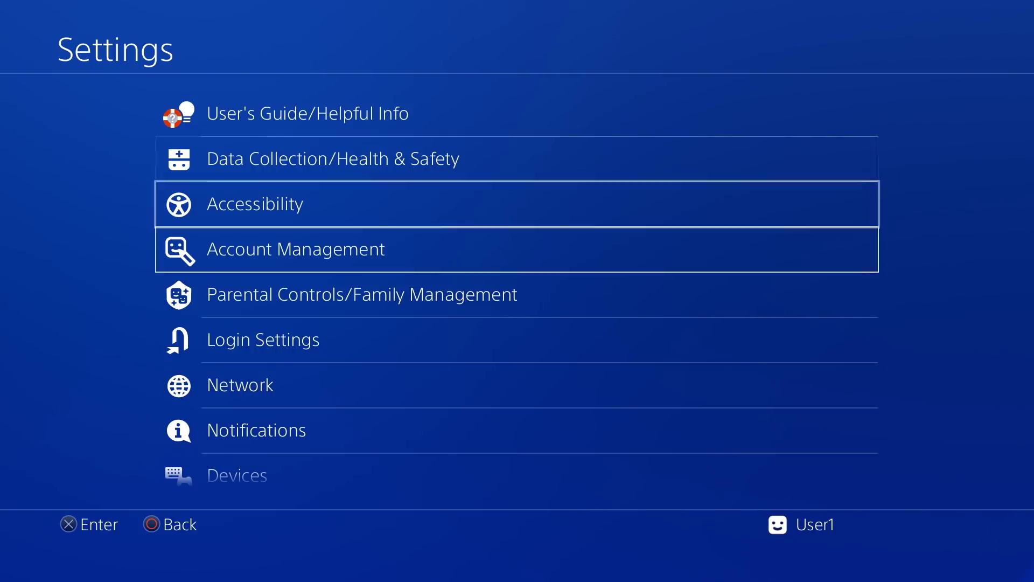
pyautogui.press('Up')
pyautogui.press('Up')
pyautogui.press('Up')
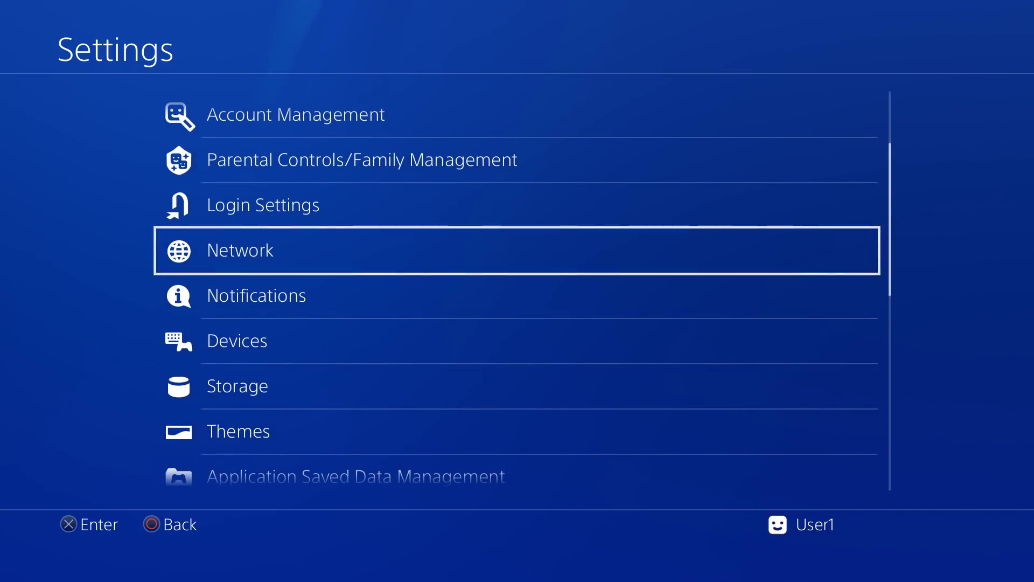
pyautogui.press('Return')
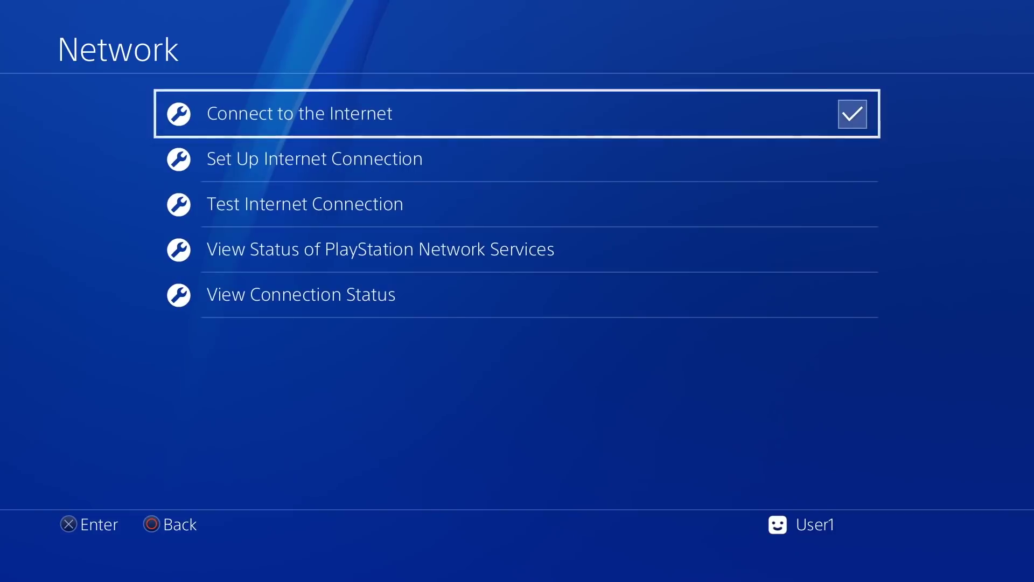
# Step: Toggle Connect to the Internet off and back on, leaving it enabled
pyautogui.press('Down')
pyautogui.press('Up')
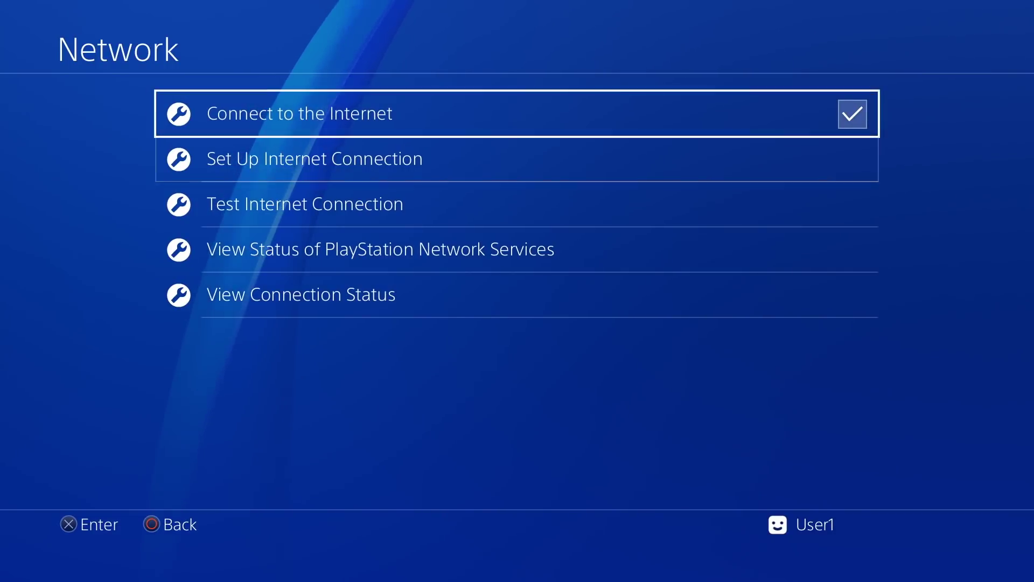
pyautogui.press('Return')
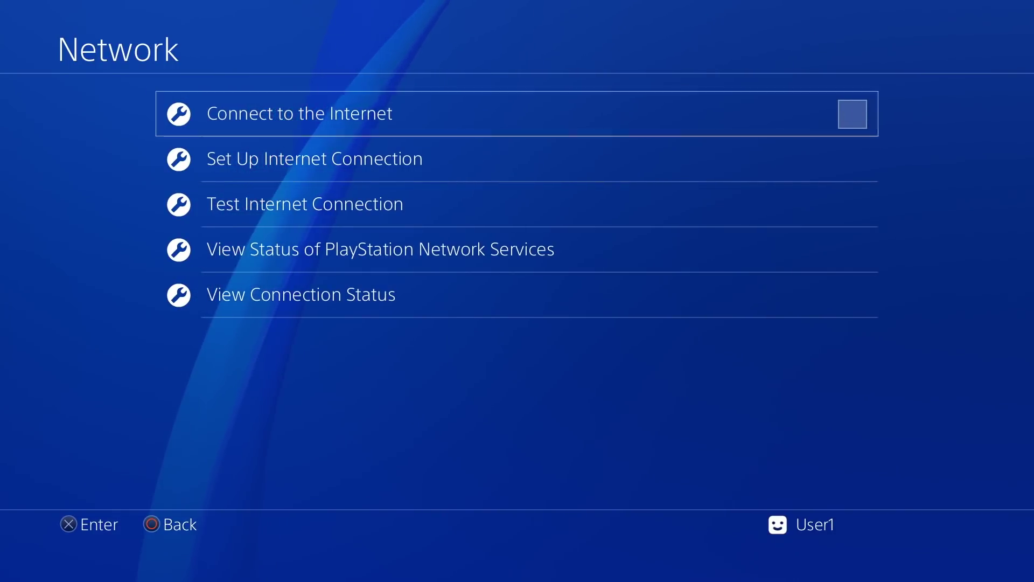
pyautogui.press('Return')
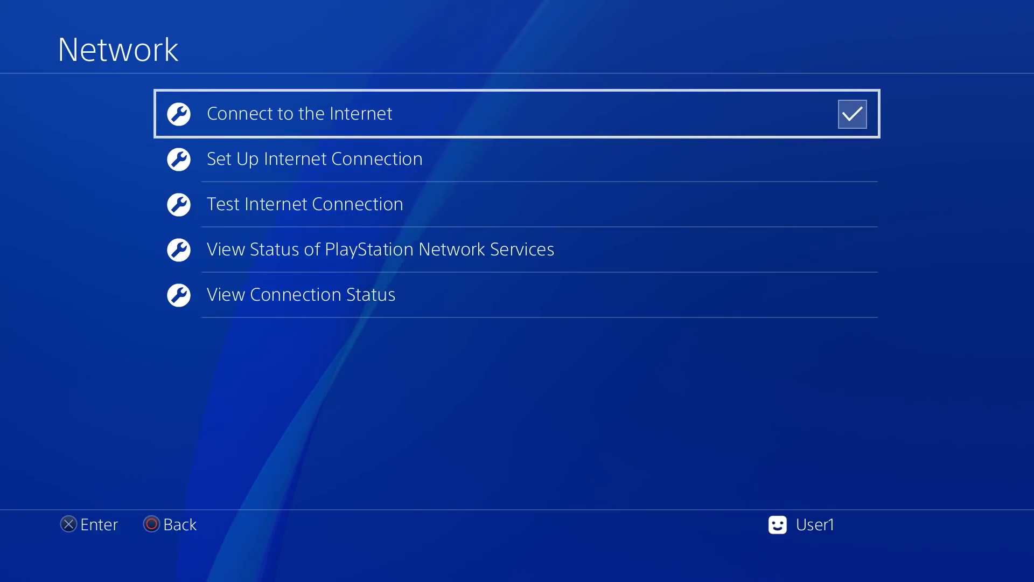
pyautogui.press('Down')
# Step: Start a new internet connection setup using Wi-Fi with the Custom method
pyautogui.press('Return')
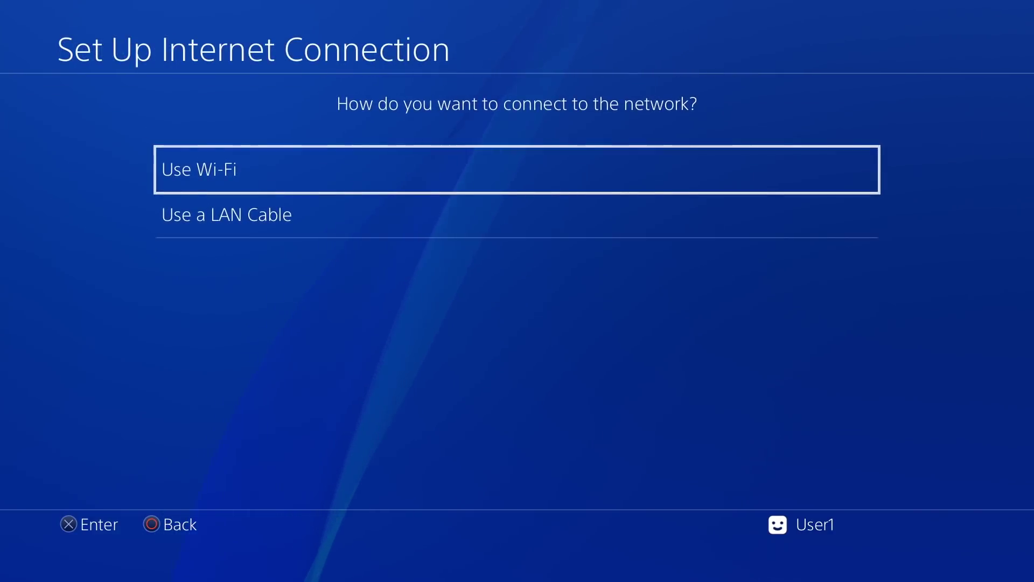
pyautogui.press('Down')
pyautogui.press('Up')
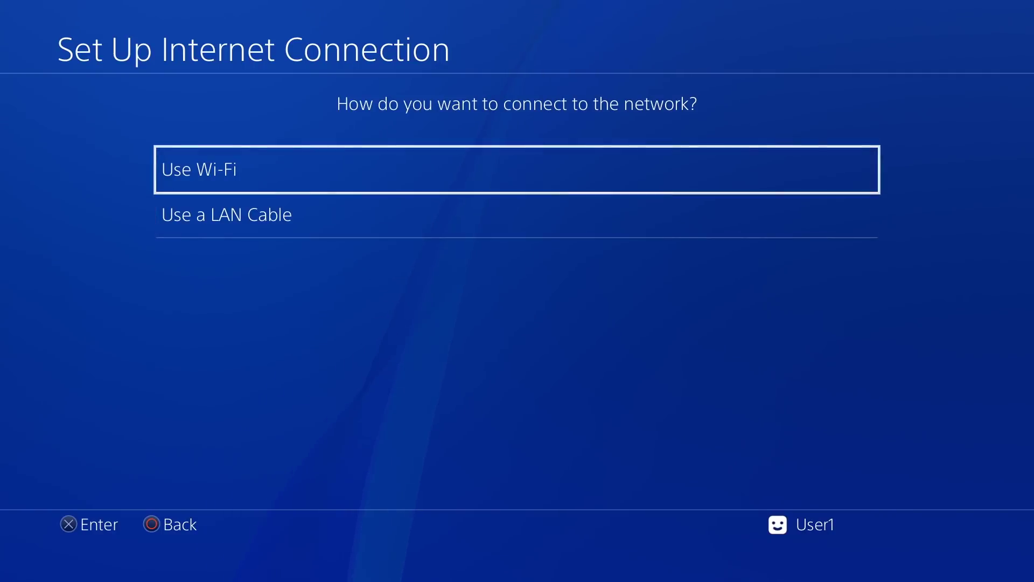
pyautogui.press('Down')
pyautogui.press('Up')
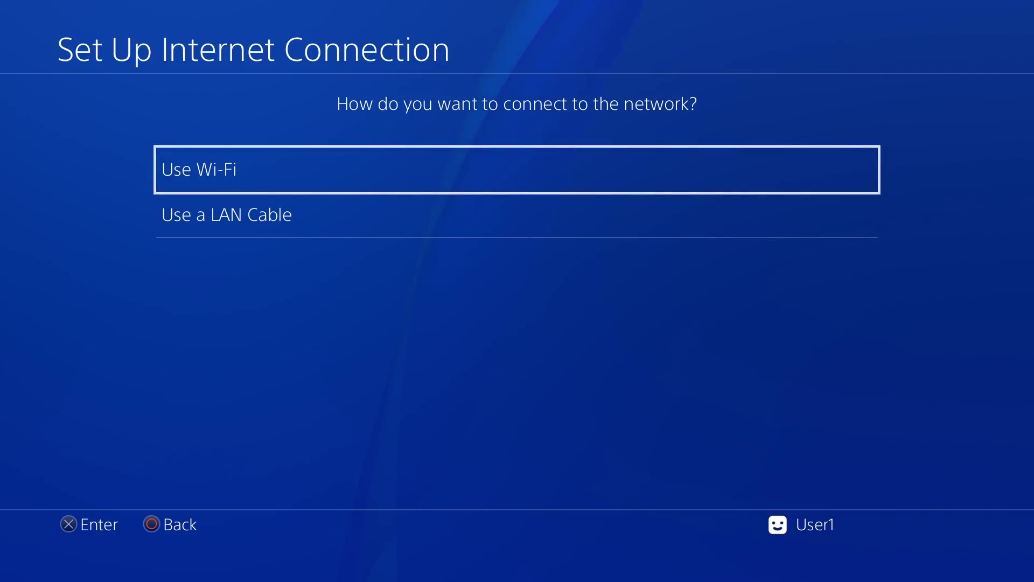
pyautogui.press('Return')
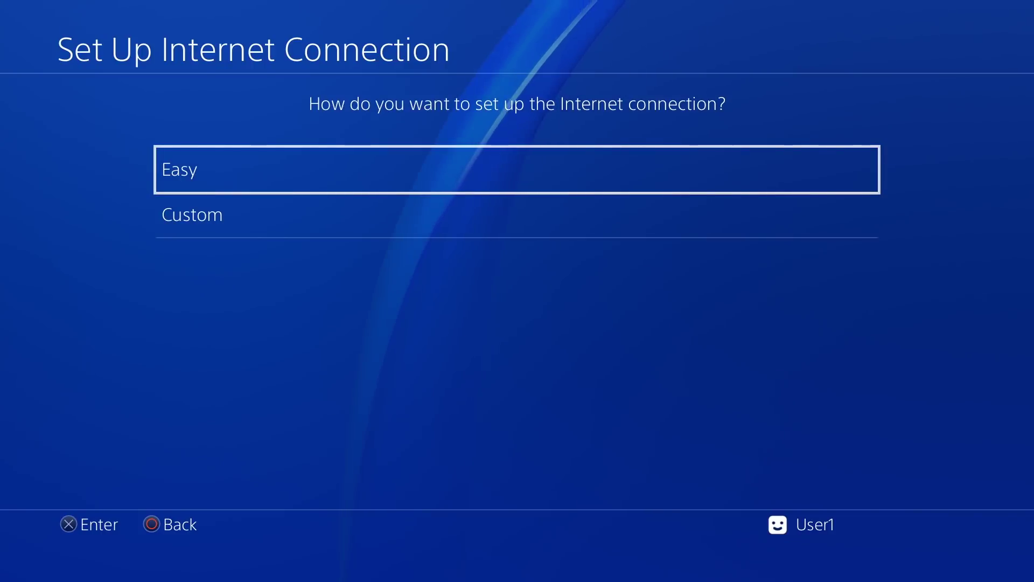
pyautogui.press('Down')
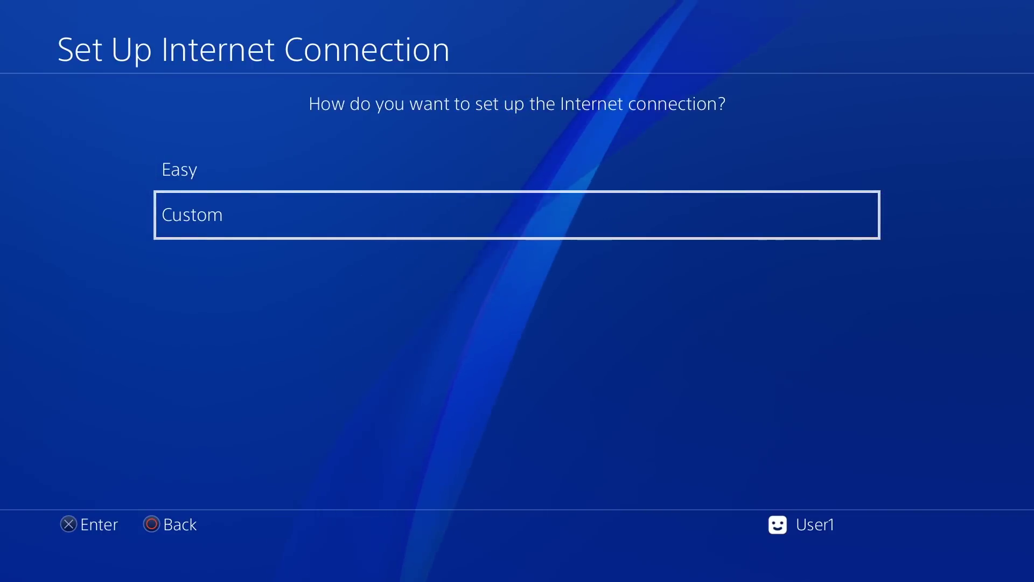
pyautogui.press('Return')
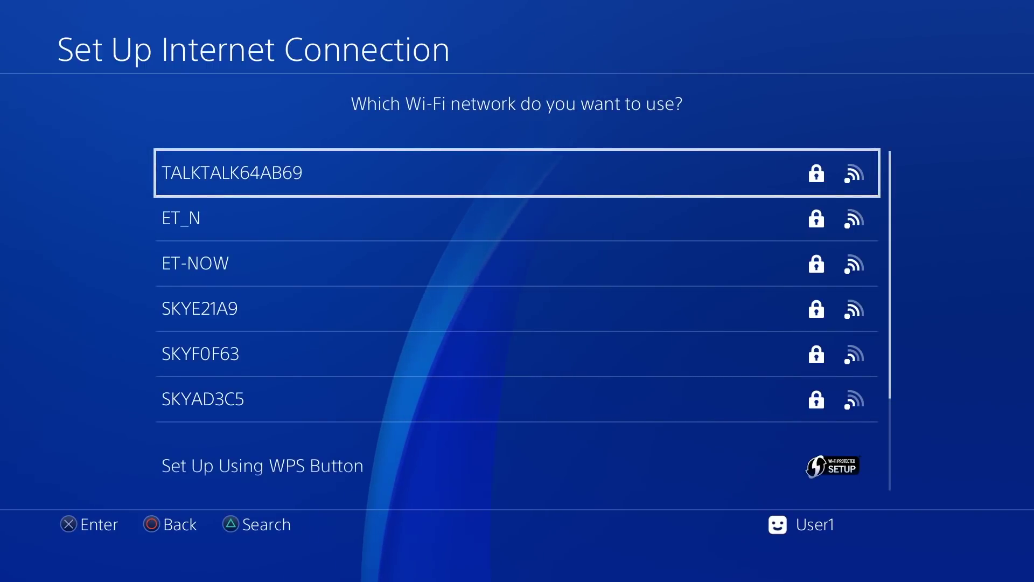
# Step: Join the ET_N network with its Wi-Fi password and set IP address to Automatic
pyautogui.press('Down')
pyautogui.press('Return')
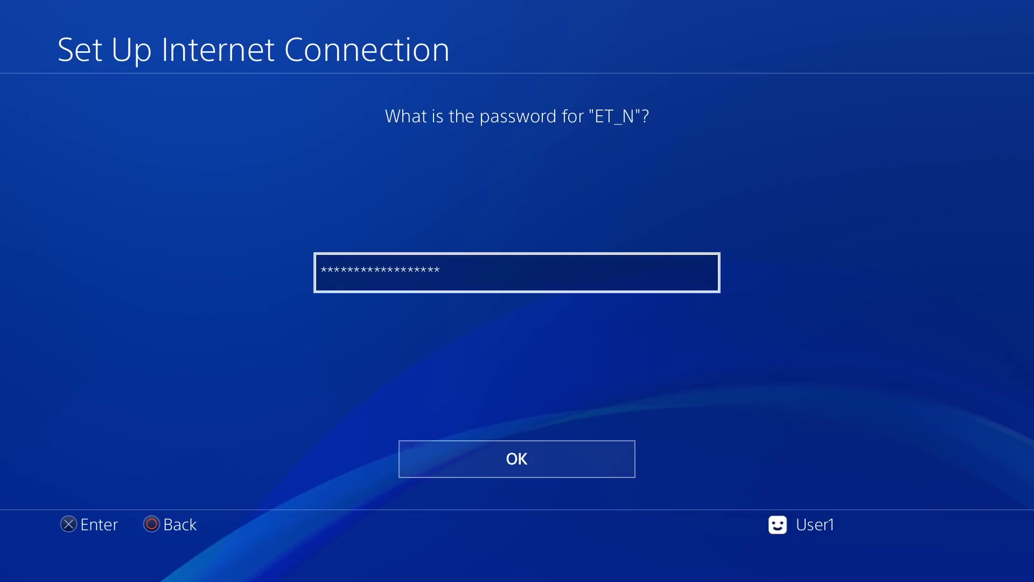
pyautogui.press('Down')
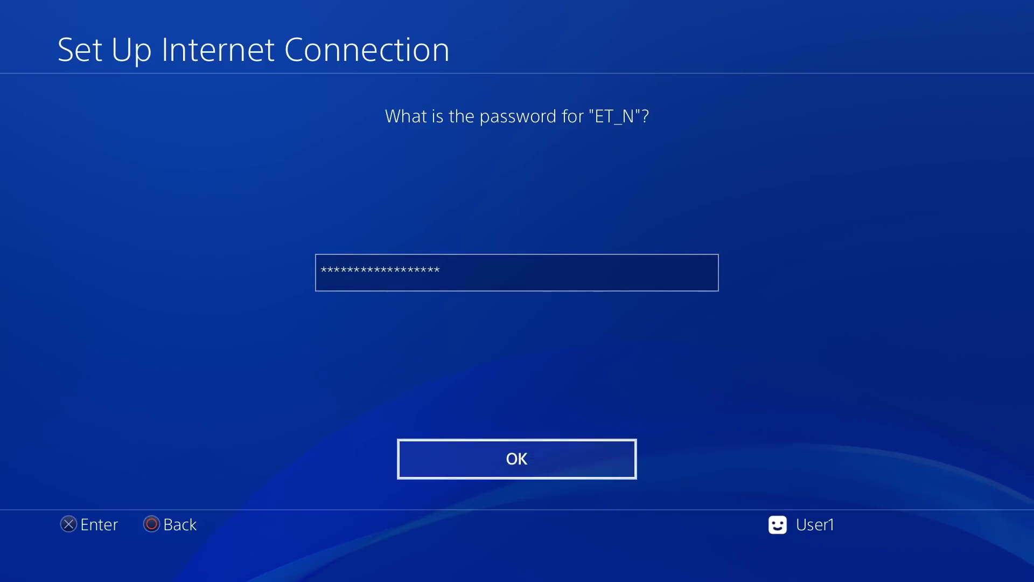
pyautogui.press('Return')
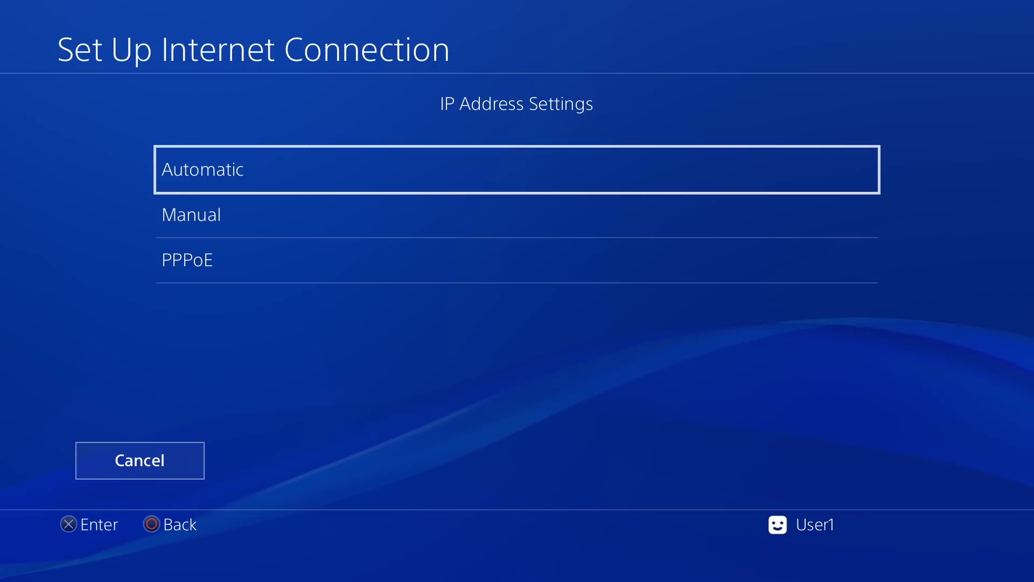
pyautogui.press('Return')
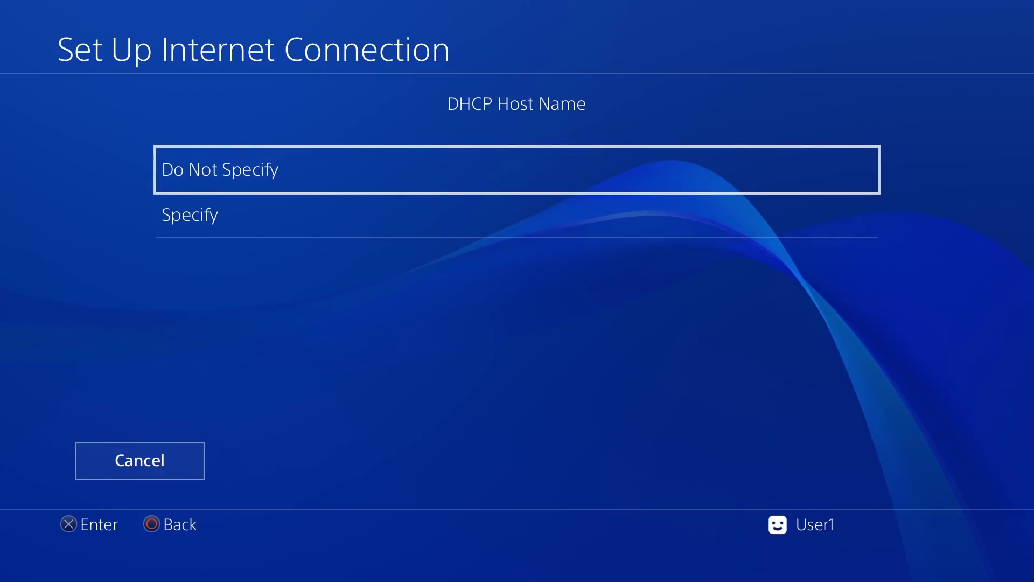
# Step: Leave DHCP host name unspecified, set manual DNS 108.61.128.158 and 165.227.83.145, MTU Automatic
pyautogui.press('Return')
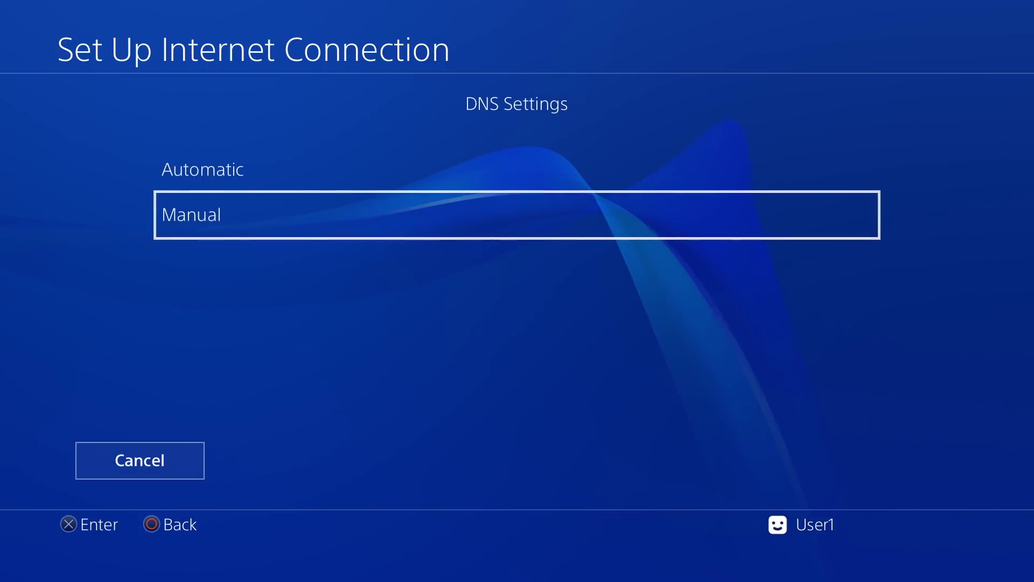
pyautogui.press('Return')
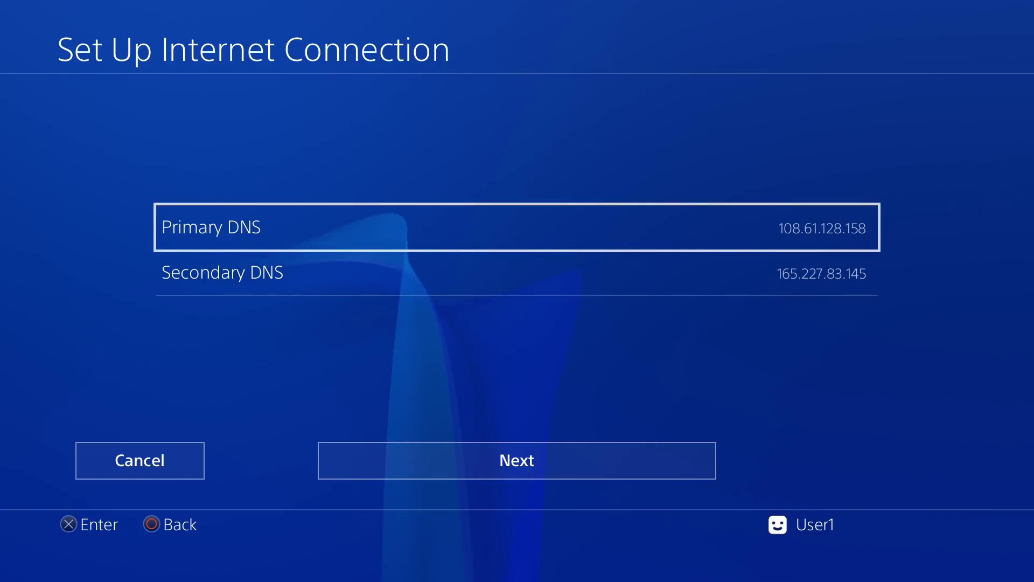
pyautogui.press('Down')
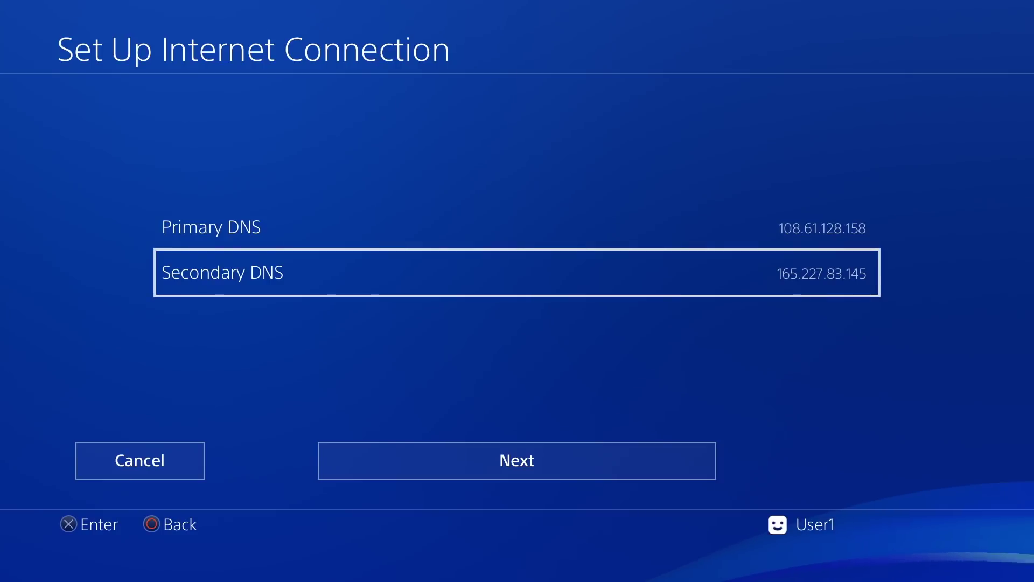
pyautogui.press('Down')
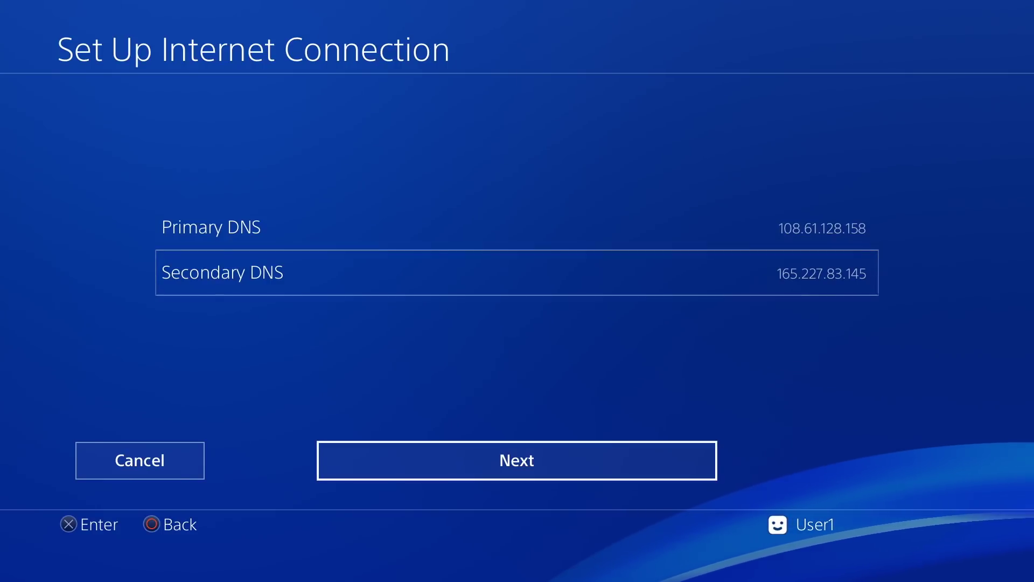
pyautogui.press('Return')
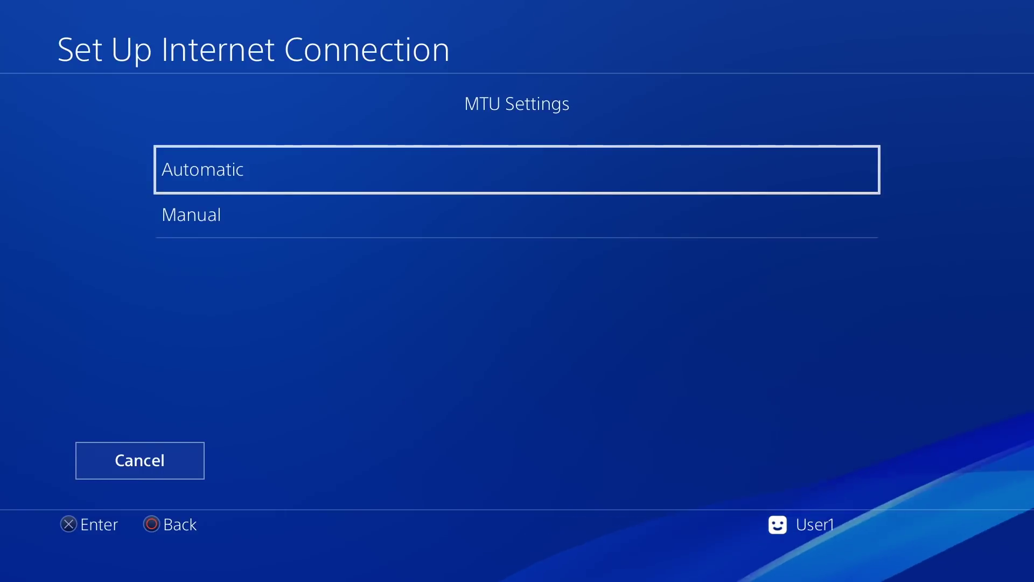
pyautogui.press('Return')
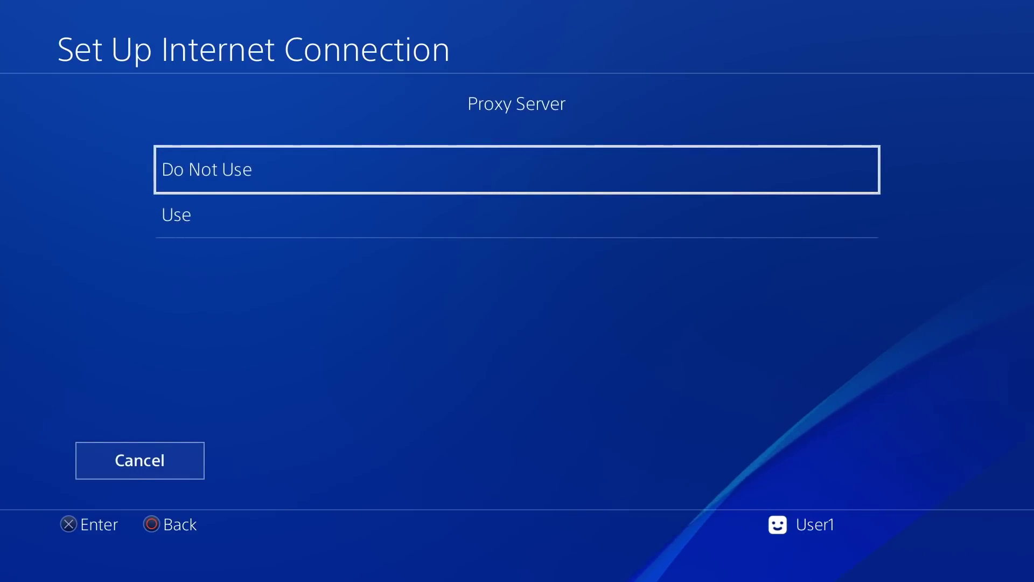
# Step: Skip the proxy server, run the connection test (fails with CE-33991-5), and return to Network
pyautogui.press('Return')
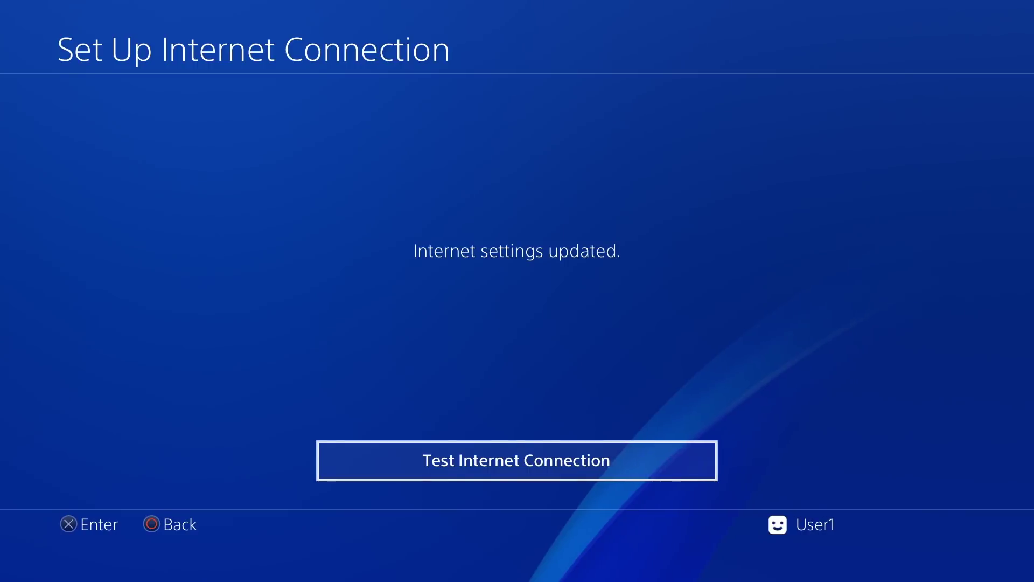
pyautogui.press('Return')
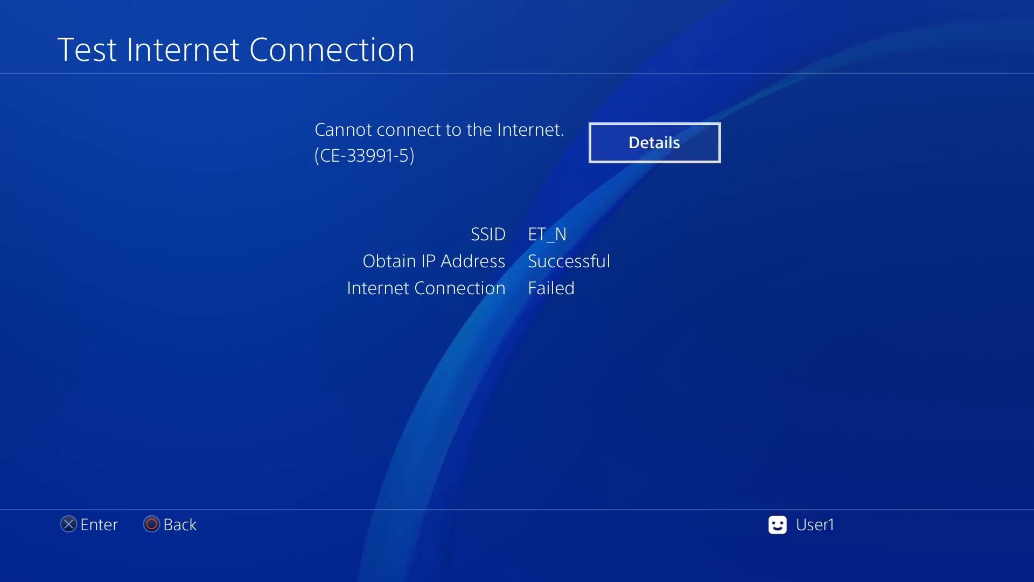
pyautogui.press('Escape')
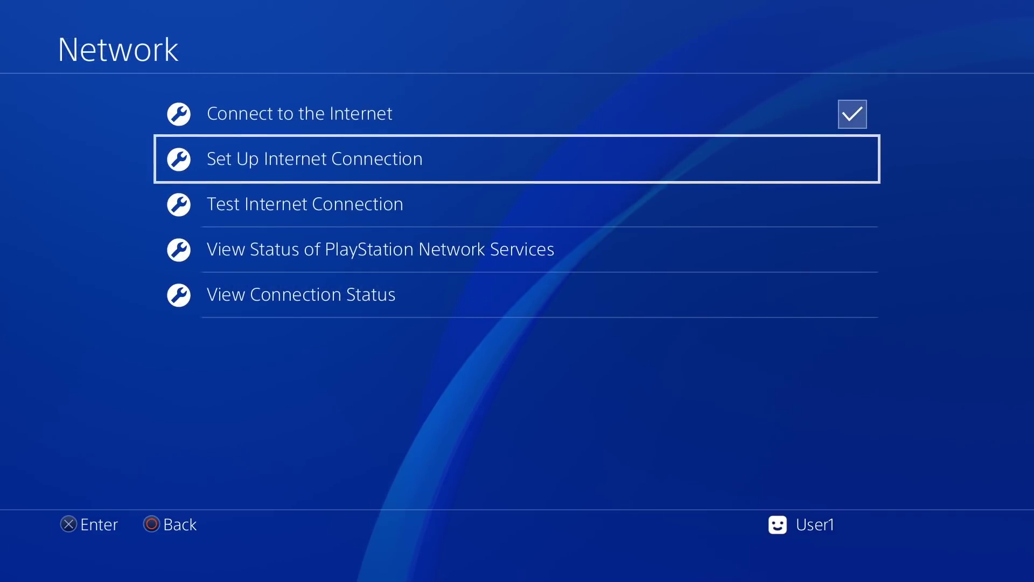
# Step: Check System > System Information shows system software version 5.05, then return to Settings
pyautogui.press('Escape')
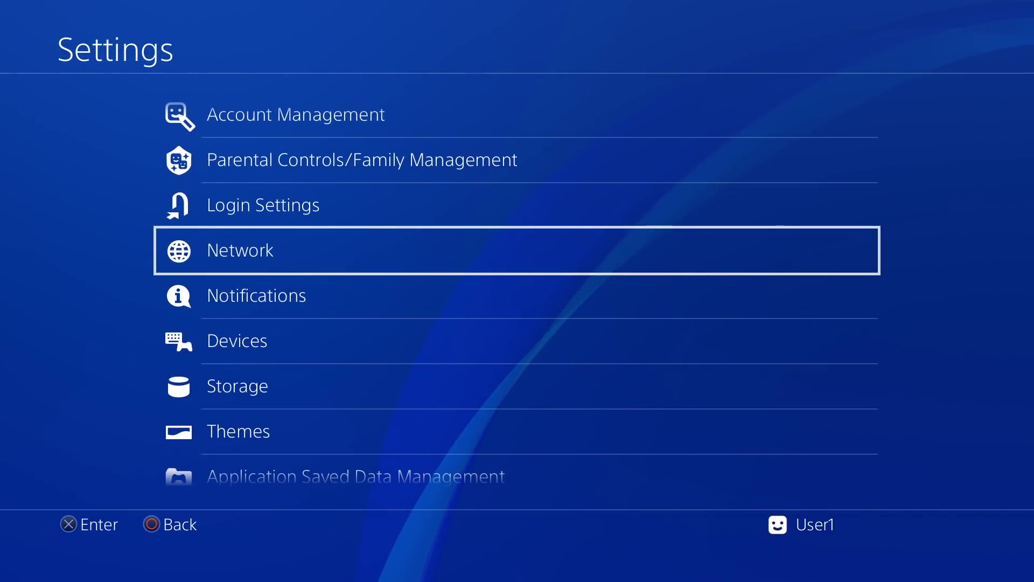
pyautogui.press('Down')
pyautogui.press('Down')
pyautogui.press('Down')
pyautogui.press('Down')
pyautogui.press('Down')
pyautogui.press('Down')
pyautogui.press('Down')
pyautogui.press('Down')
pyautogui.press('Down')
pyautogui.press('Down')
pyautogui.press('Down')
pyautogui.press('Down')
pyautogui.press('Down')
pyautogui.press('Down')
pyautogui.press('Down')
pyautogui.press('Down')
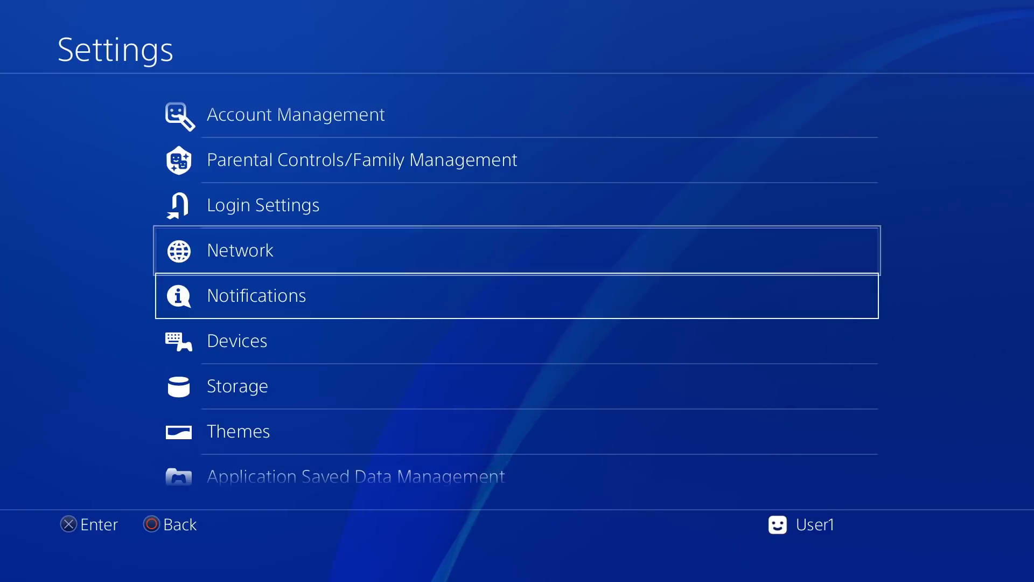
pyautogui.press('Up')
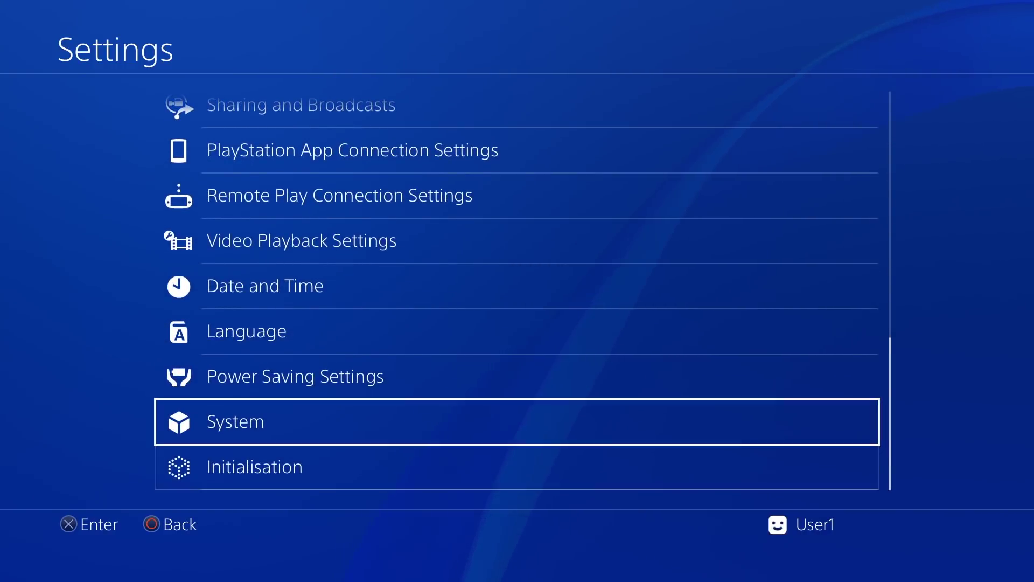
pyautogui.press('Return')
pyautogui.press('Return')
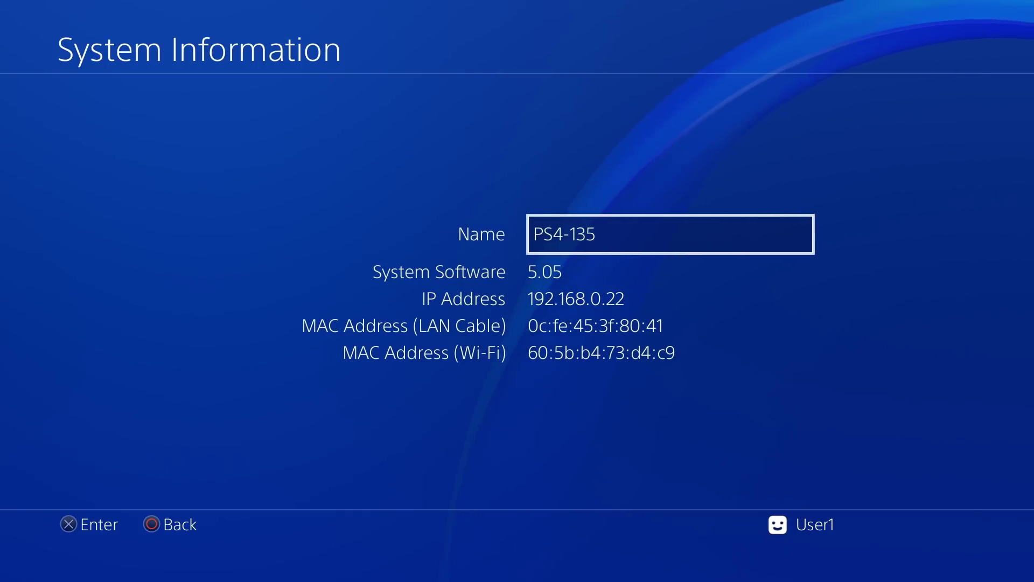
pyautogui.press('Escape')
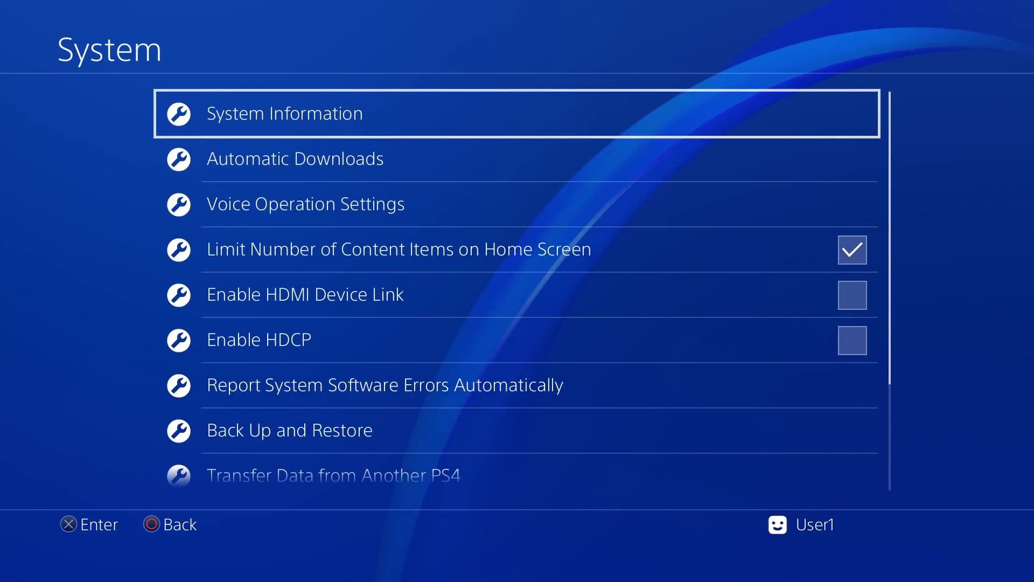
pyautogui.press('Escape')
# Step: Open the online User's Guide from User's Guide/Helpful Info
pyautogui.press('Up')
pyautogui.press('Up')
pyautogui.press('Up')
pyautogui.press('Up')
pyautogui.press('Up')
pyautogui.press('Up')
pyautogui.press('Up')
pyautogui.press('Up')
pyautogui.press('Up')
pyautogui.press('Up')
pyautogui.press('Up')
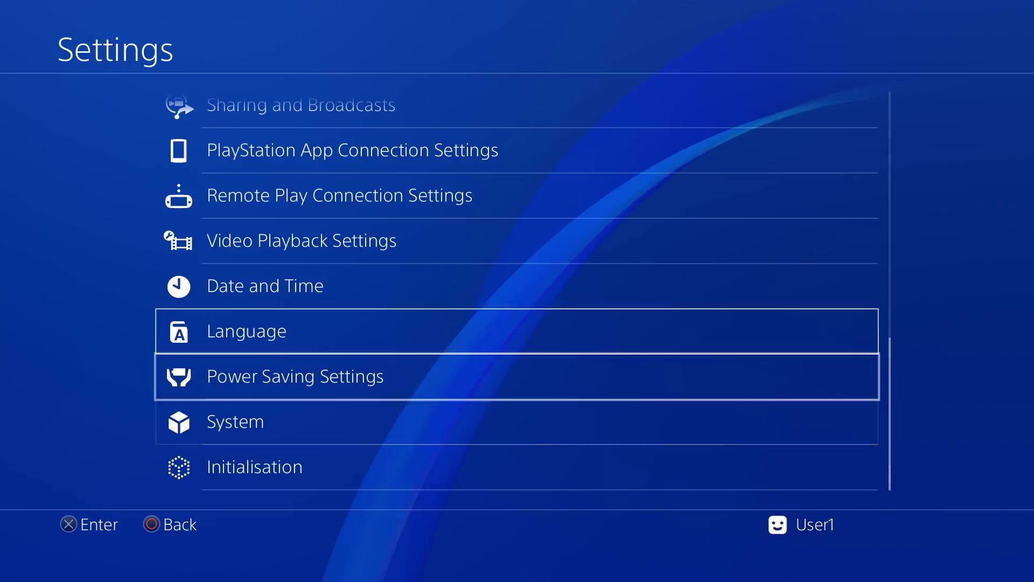
pyautogui.press('Up')
pyautogui.press('Up')
pyautogui.press('Up')
pyautogui.press('Up')
pyautogui.press('Up')
pyautogui.press('Up')
pyautogui.press('Up')
pyautogui.press('Up')
pyautogui.press('Up')
pyautogui.press('Return')
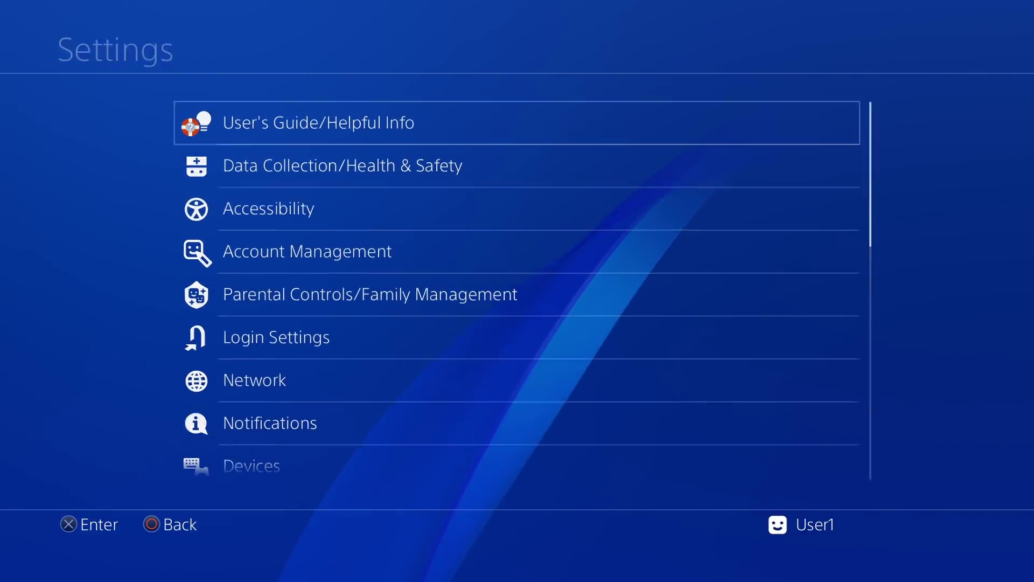
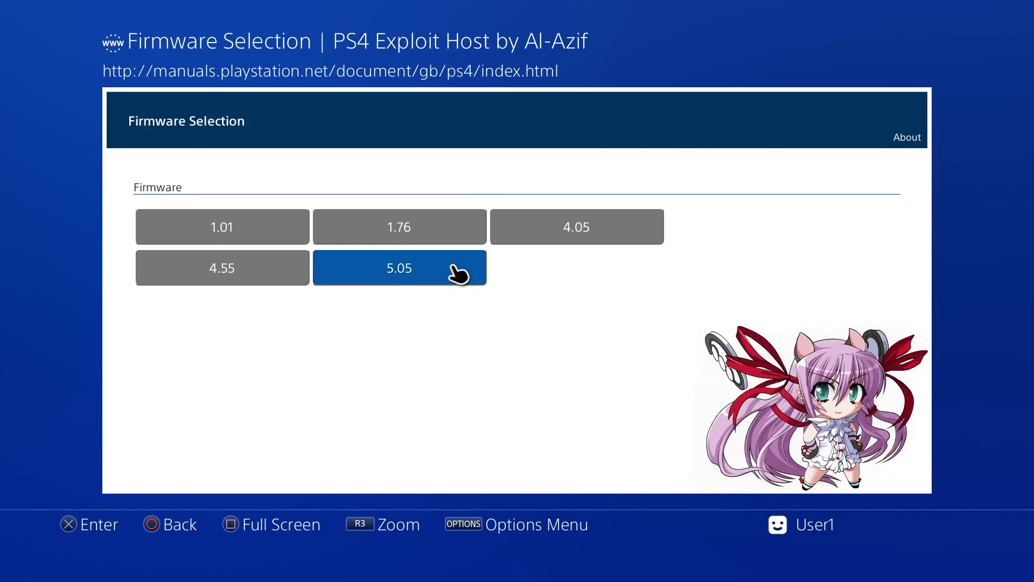
# Step: Select firmware 5.05 to list the Blocker, Dumper, FTP and Mira exploits
pyautogui.click(446, 262)
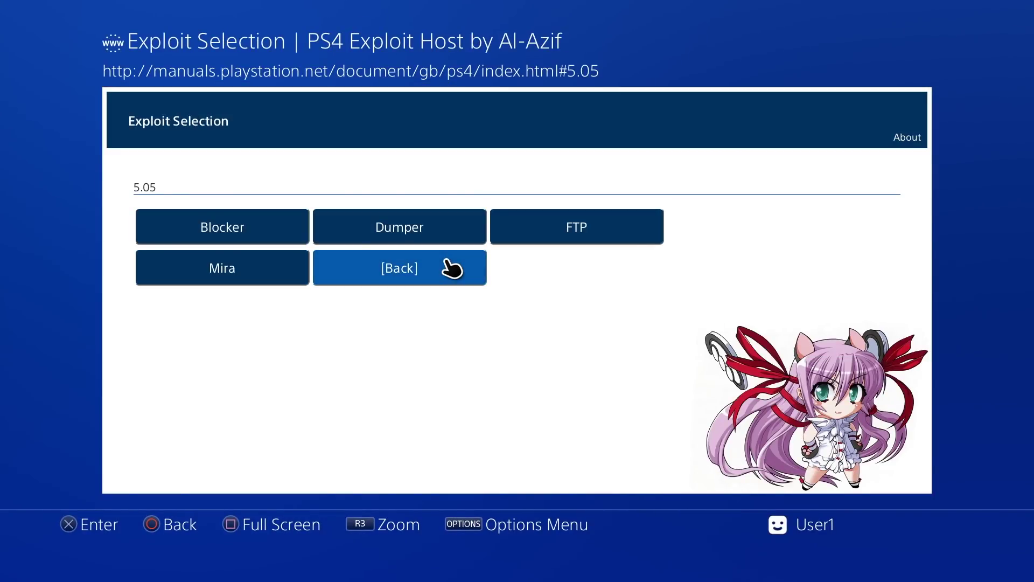
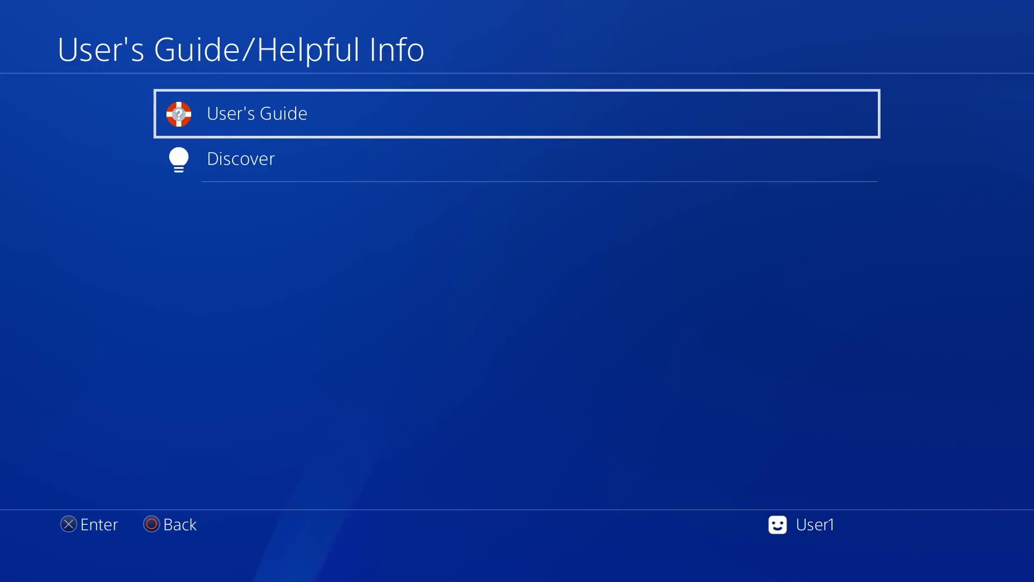
# Step: Return to the Settings list and open the newly unlocked ★Debug Settings
pyautogui.press('Down')
pyautogui.press('Escape')
pyautogui.press('Down')
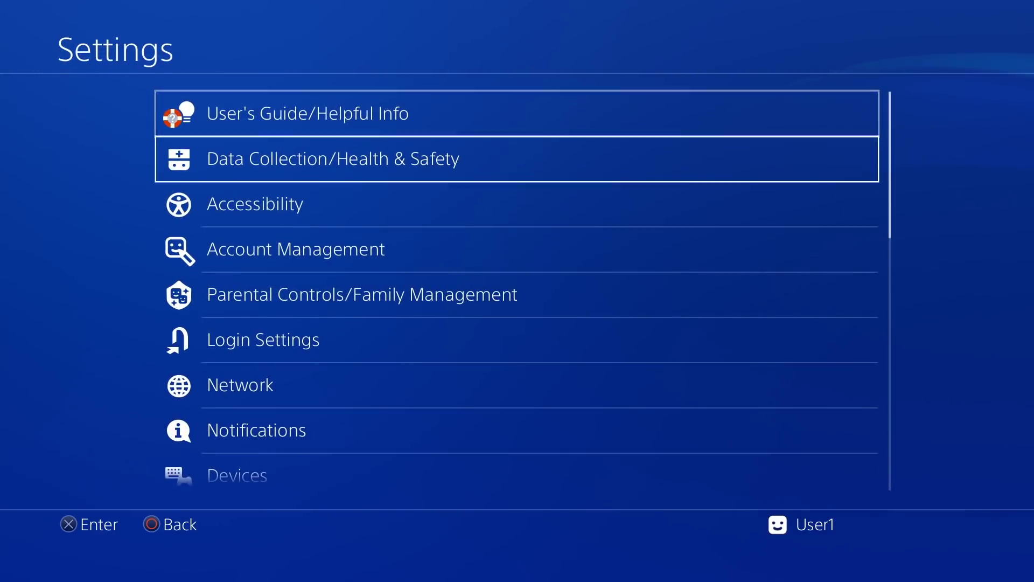
pyautogui.press('Down')
pyautogui.press('Down')
pyautogui.press('Down')
pyautogui.press('Down')
pyautogui.press('Down')
pyautogui.press('Down')
pyautogui.press('Down')
pyautogui.press('Down')
pyautogui.press('Down')
pyautogui.press('Down')
pyautogui.press('Down')
pyautogui.press('Down')
pyautogui.press('Down')
pyautogui.press('Down')
pyautogui.press('Down')
pyautogui.press('Down')
pyautogui.press('Down')
pyautogui.press('Down')
pyautogui.press('Down')
pyautogui.press('Down')
pyautogui.press('Down')
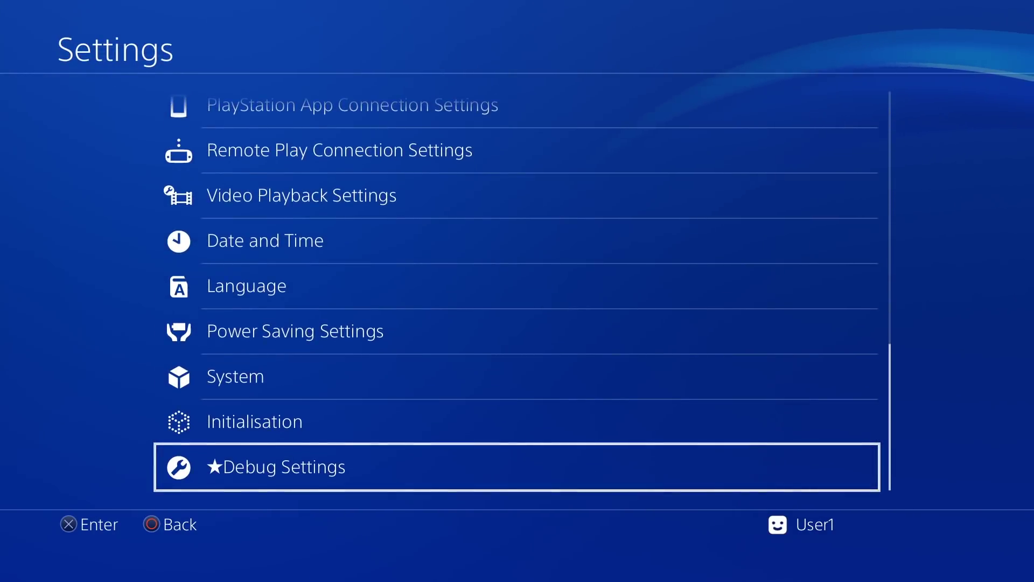
pyautogui.press('Return')
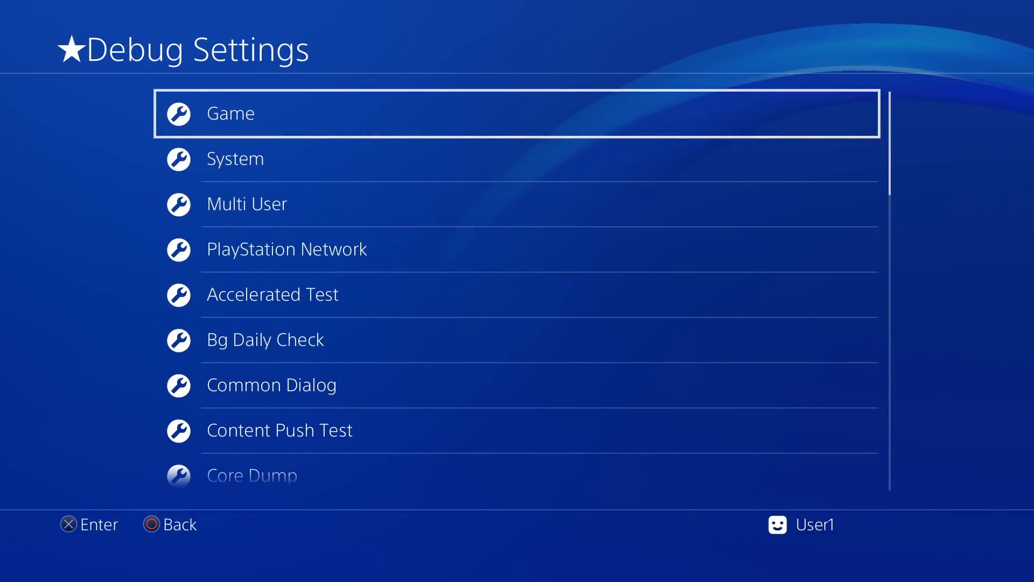
# Step: Scroll through the debug categories, then back out to Settings
pyautogui.press('Down')
pyautogui.press('Down')
pyautogui.press('Down')
pyautogui.press('Down')
pyautogui.press('Down')
pyautogui.press('Down')
pyautogui.press('Down')
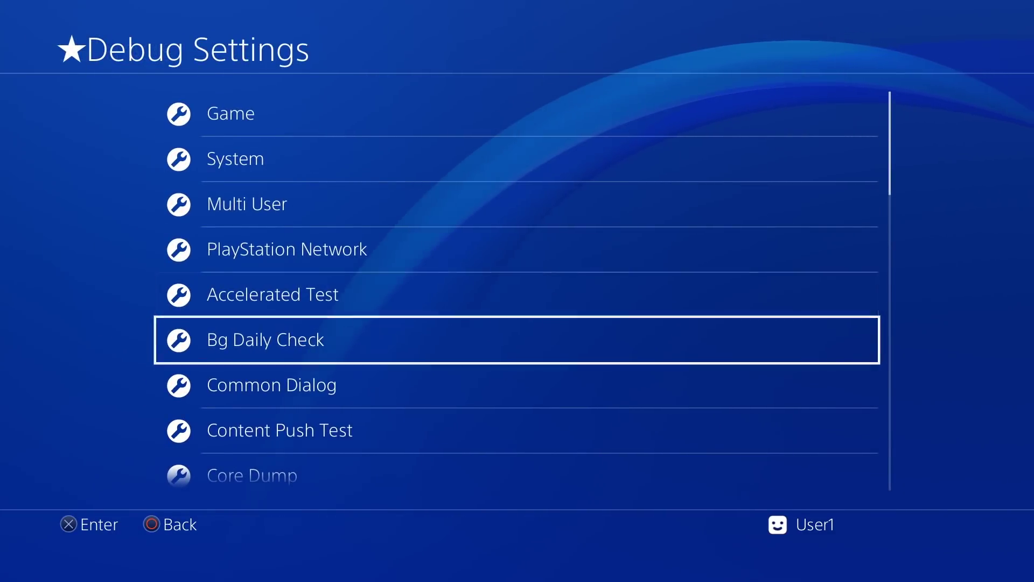
pyautogui.press('Down')
pyautogui.press('Down')
pyautogui.press('Down')
pyautogui.press('Down')
pyautogui.press('Down')
pyautogui.press('Down')
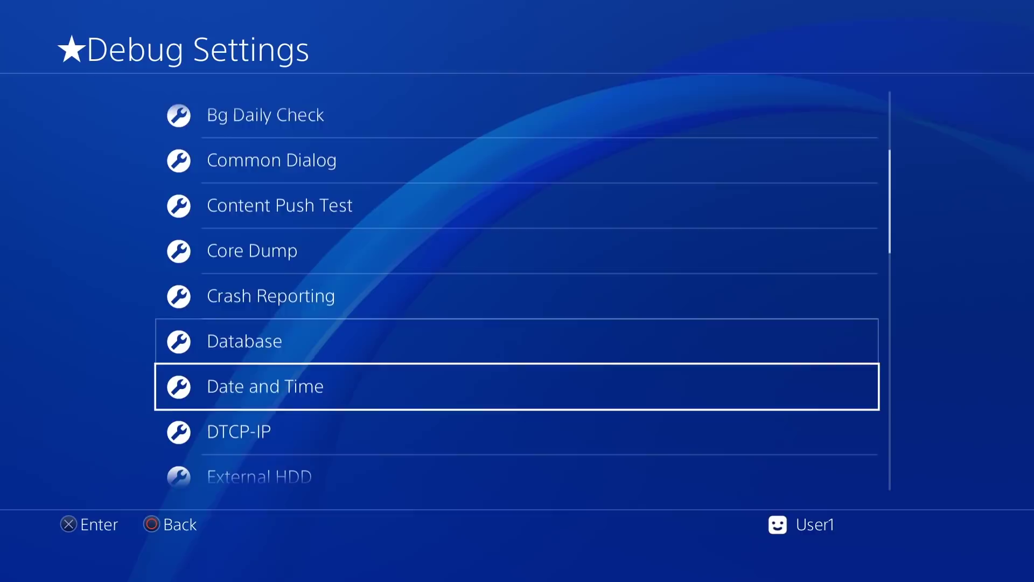
pyautogui.press('Down')
pyautogui.press('Down')
pyautogui.press('Down')
pyautogui.press('Down')
pyautogui.press('Down')
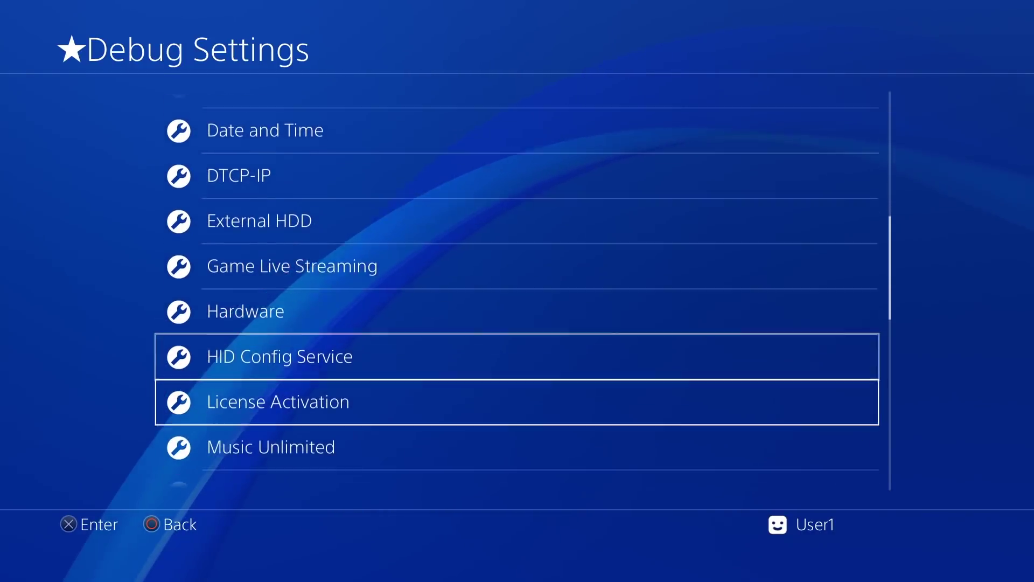
pyautogui.press('Down')
pyautogui.press('Down')
pyautogui.press('Down')
pyautogui.press('Down')
pyautogui.press('Down')
pyautogui.press('Down')
pyautogui.press('Down')
pyautogui.press('Down')
pyautogui.press('Down')
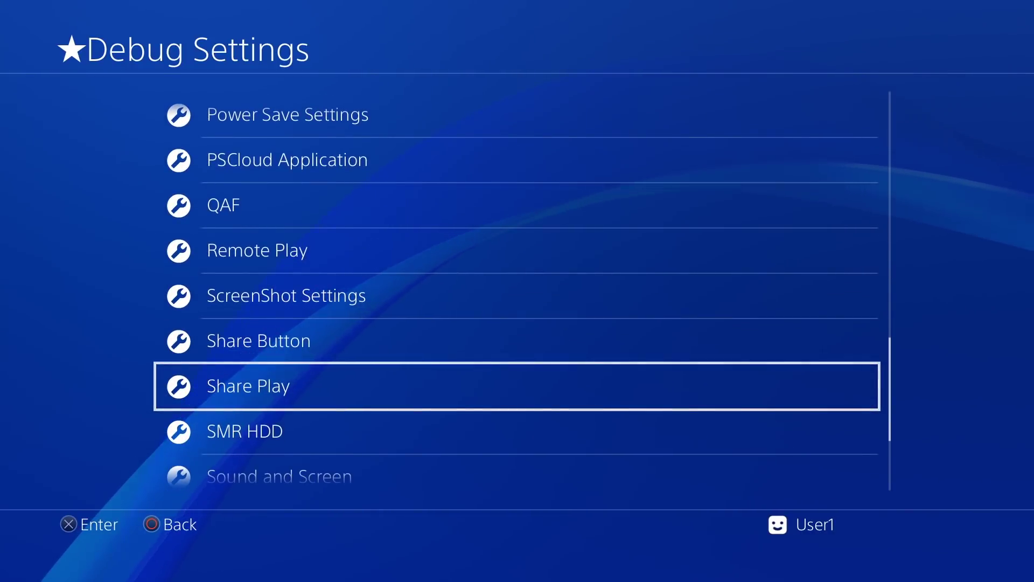
pyautogui.press('Up')
pyautogui.press('Up')
pyautogui.press('Up')
pyautogui.press('Up')
pyautogui.press('Up')
pyautogui.press('Up')
pyautogui.press('Up')
pyautogui.press('Up')
pyautogui.press('Up')
pyautogui.press('Up')
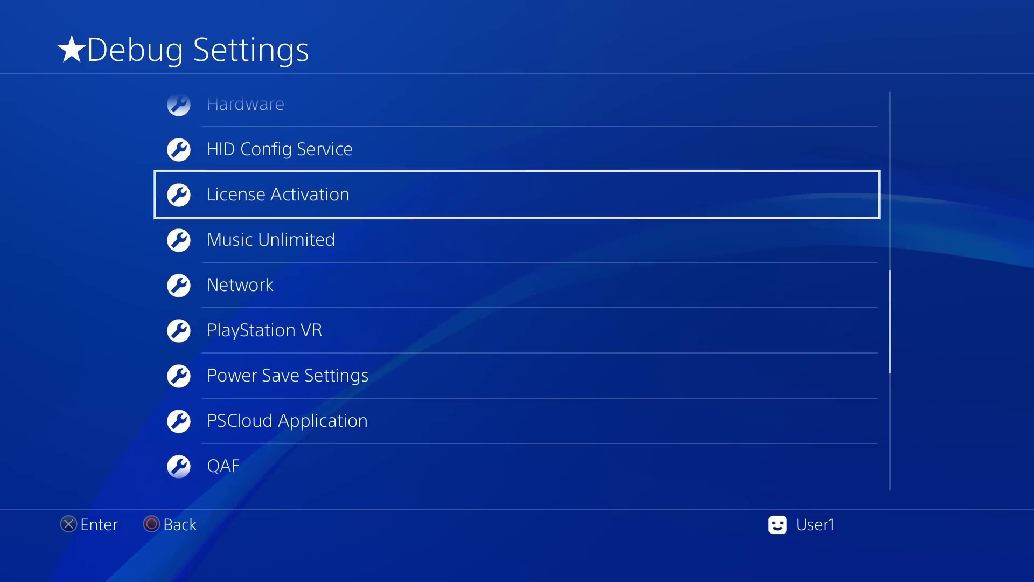
pyautogui.press('Escape')
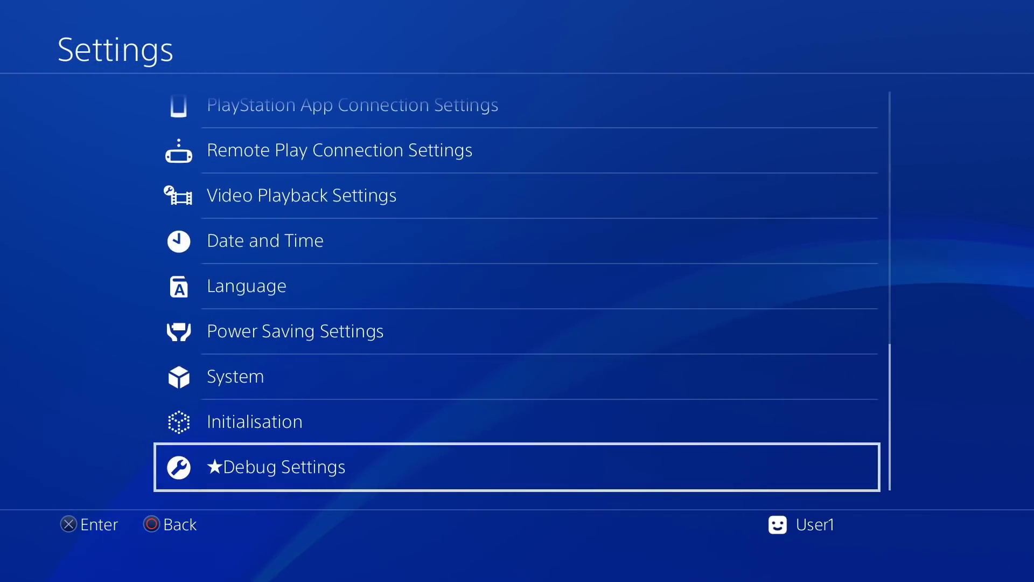
# Step: Open User's Guide/Helpful Info from the top of the Settings list
pyautogui.press('Up')
pyautogui.press('Up')
pyautogui.press('Up')
pyautogui.press('Up')
pyautogui.press('Up')
pyautogui.press('Up')
pyautogui.press('Up')
pyautogui.press('Up')
pyautogui.press('Up')
pyautogui.press('Up')
pyautogui.press('Up')
pyautogui.press('Up')
pyautogui.press('Up')
pyautogui.press('Up')
pyautogui.press('Up')
pyautogui.press('Up')
pyautogui.press('Up')
pyautogui.press('Up')
pyautogui.press('Up')
pyautogui.press('Up')
pyautogui.press('Up')
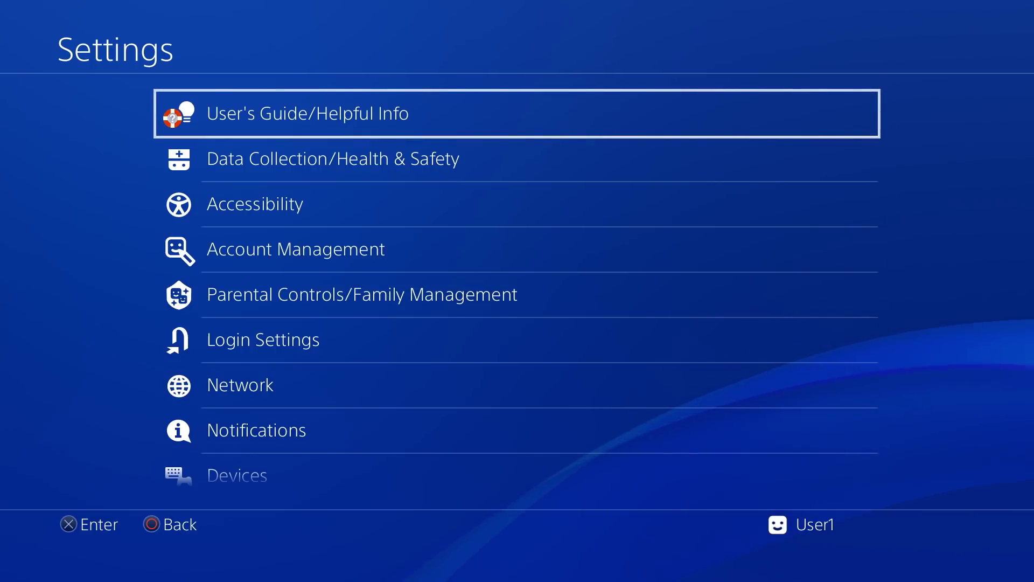
pyautogui.press('Return')
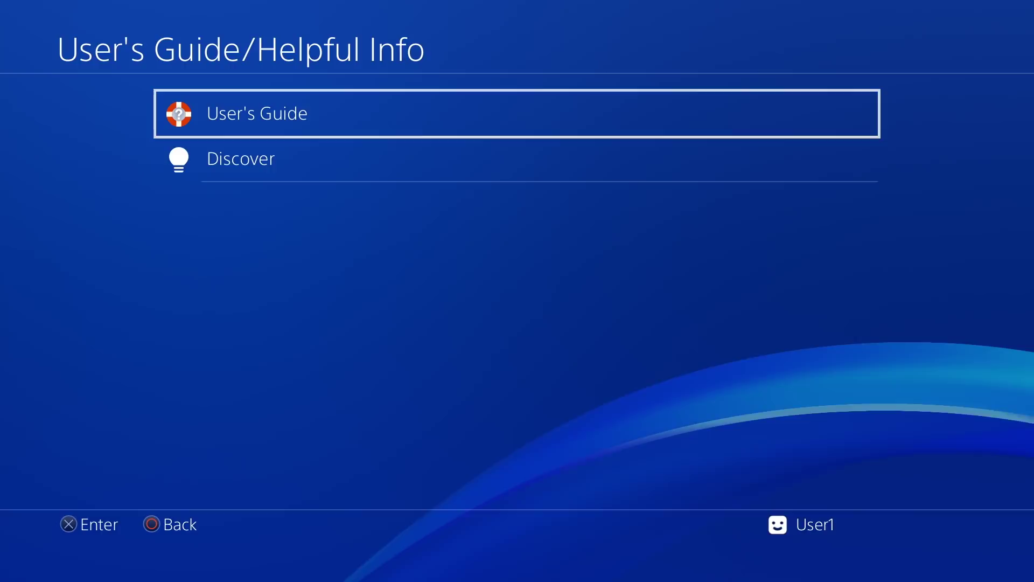
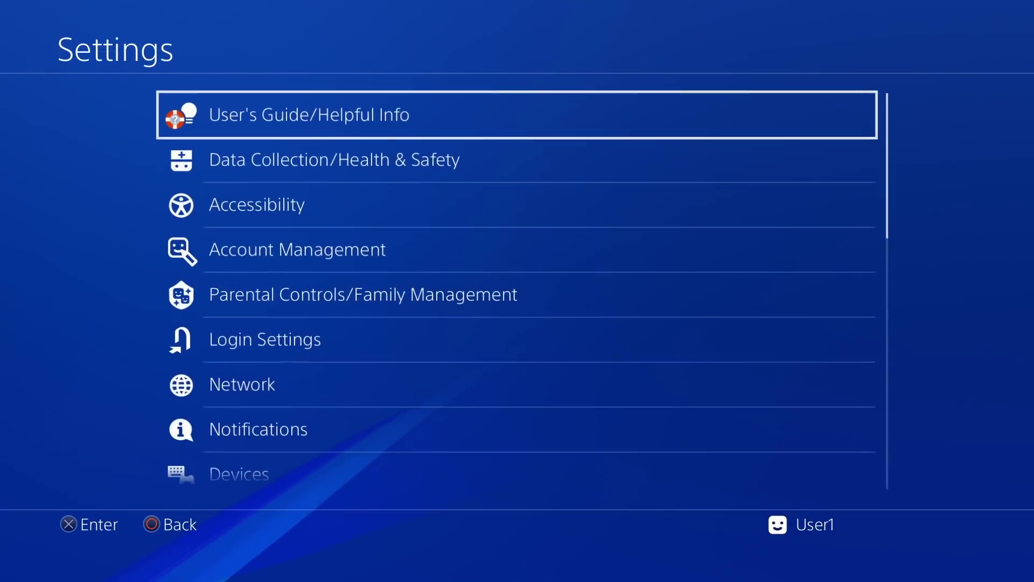
# Step: Scroll down to ★Debug Settings at the bottom of Settings, then back out to the function screen
pyautogui.press('Down')
pyautogui.press('Down')
pyautogui.press('Down')
pyautogui.press('Down')
pyautogui.press('Down')
pyautogui.press('Down')
pyautogui.press('Down')
pyautogui.press('Down')
pyautogui.press('Down')
pyautogui.press('Down')
pyautogui.press('Down')
pyautogui.press('Down')
pyautogui.press('Down')
pyautogui.press('Down')
pyautogui.press('Down')
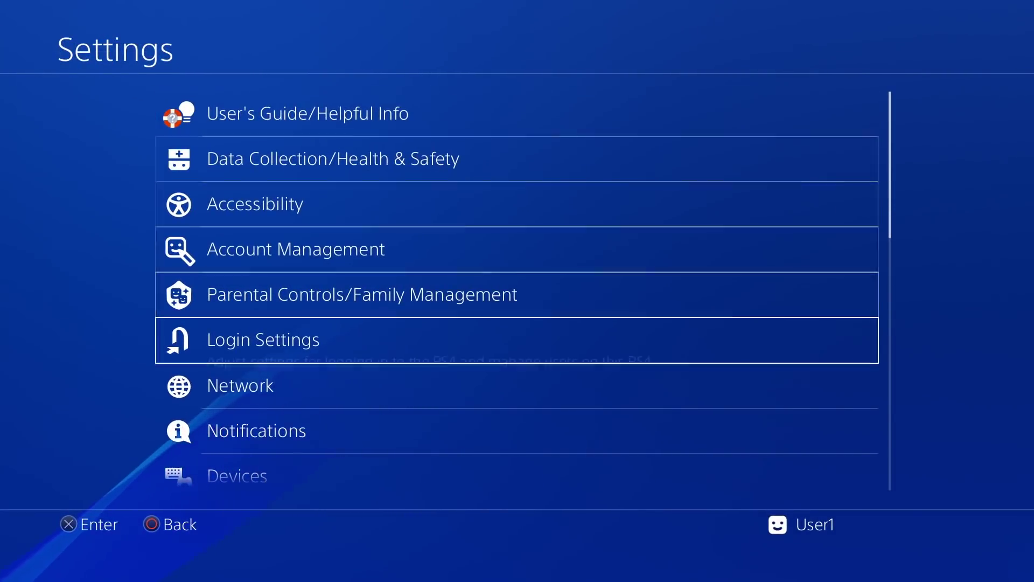
pyautogui.press('Down')
pyautogui.press('Down')
pyautogui.press('Down')
pyautogui.press('Down')
pyautogui.press('Down')
pyautogui.press('Down')
pyautogui.press('Down')
pyautogui.press('Down')
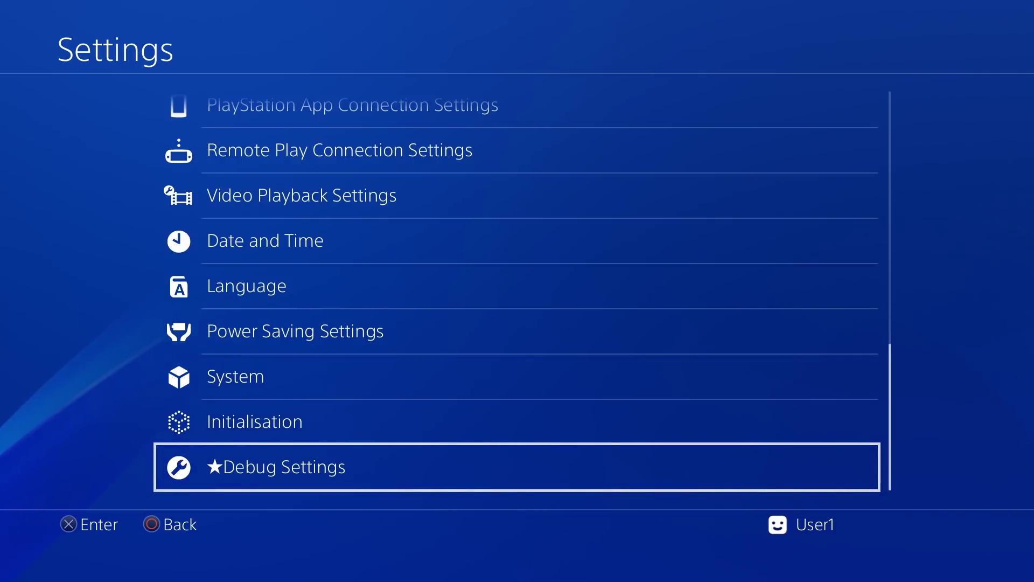
pyautogui.press('Escape')
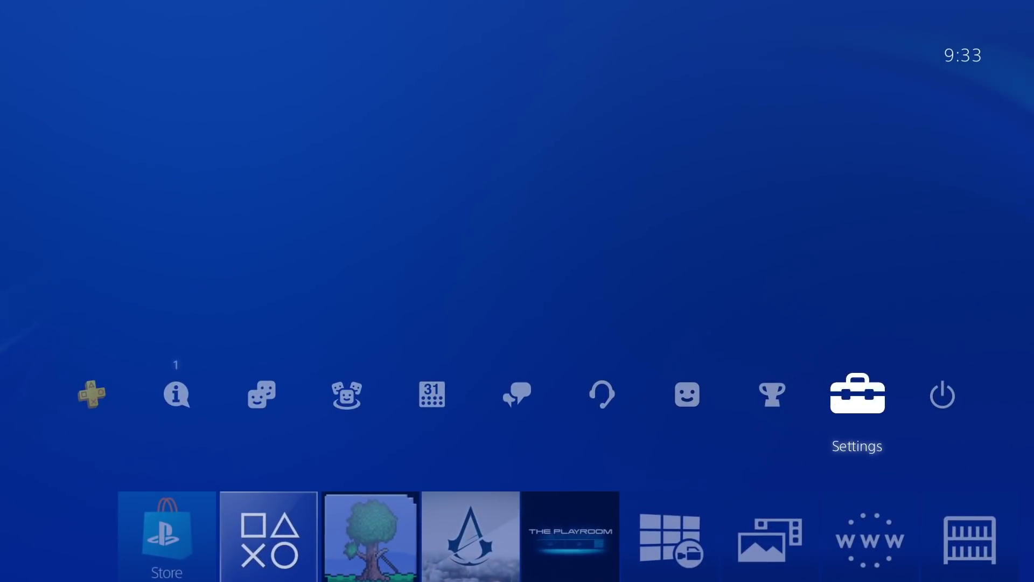